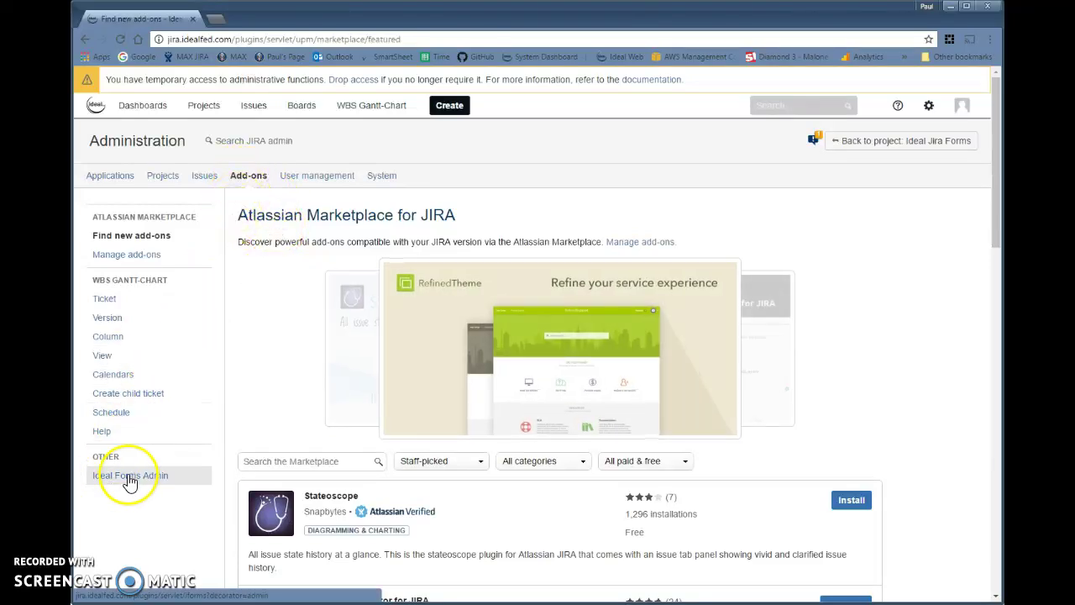
# Go to Ideal Forms Admin under OTHER in the Add-ons admin sidebar.
pyautogui.click(129, 479)
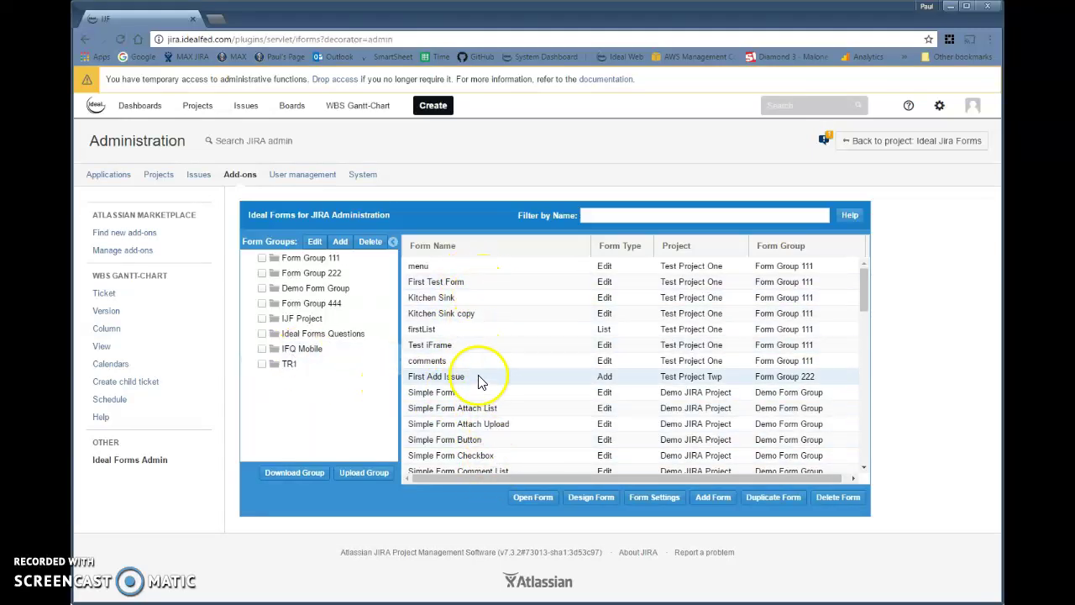
pyautogui.click(663, 218)
pyautogui.write('li')
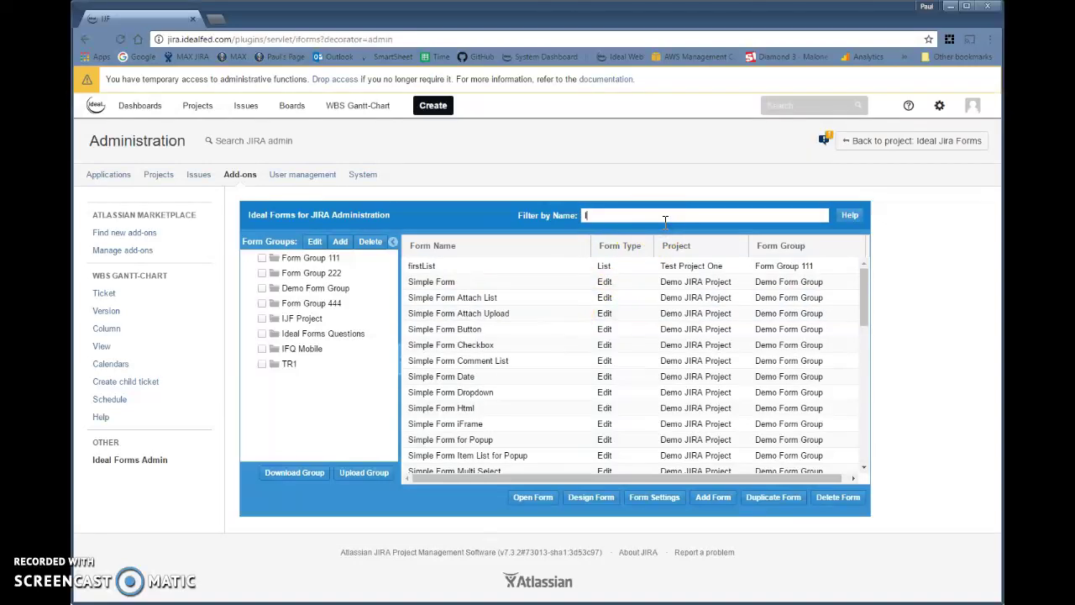
pyautogui.write('st')
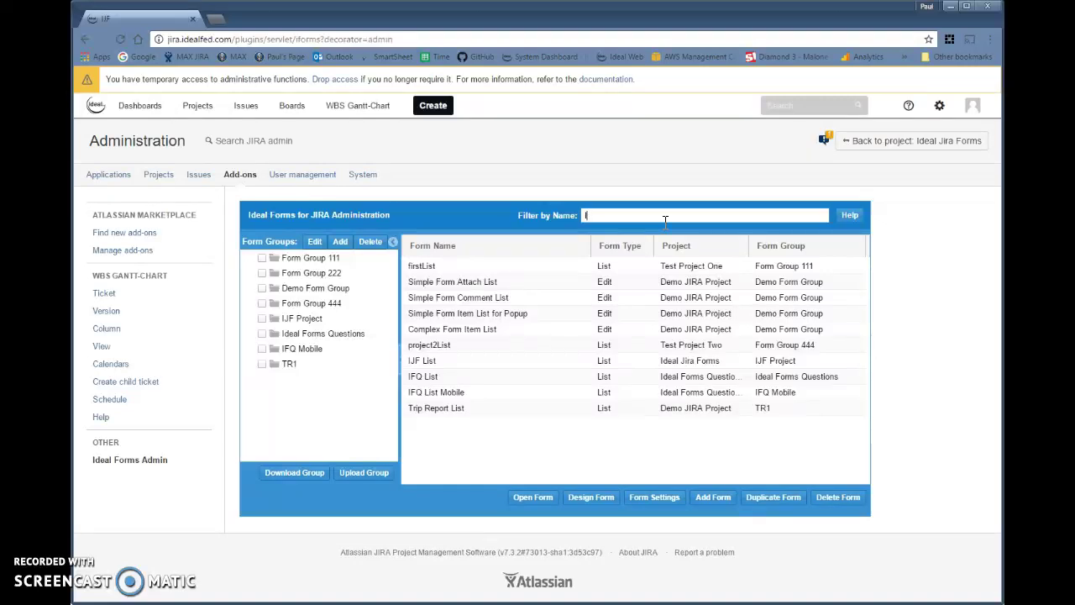
pyautogui.press('BackSpace')
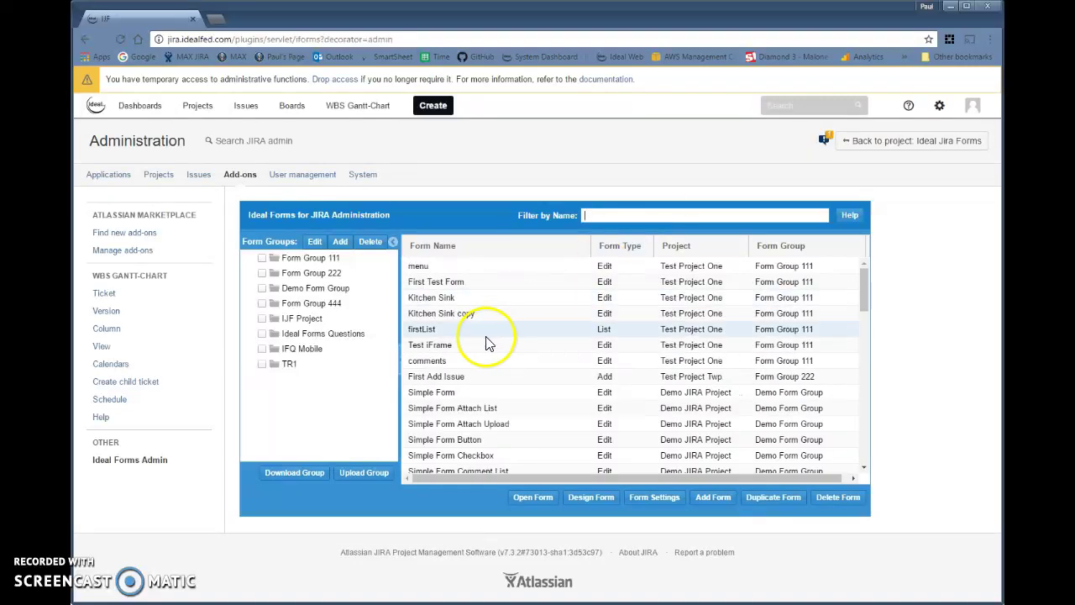
pyautogui.click(263, 366)
pyautogui.click(263, 367)
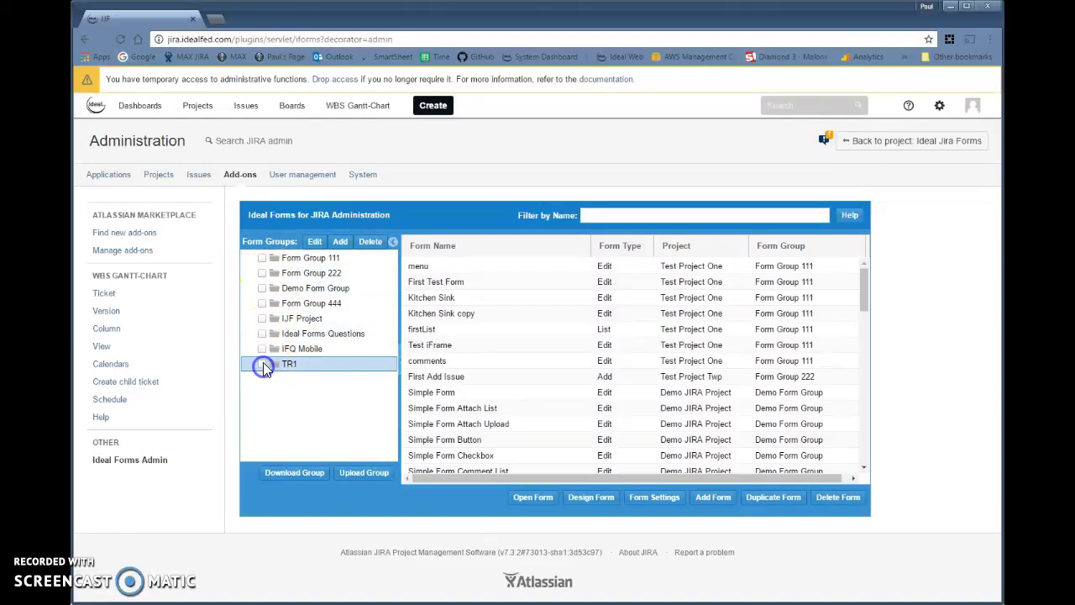
pyautogui.click(262, 351)
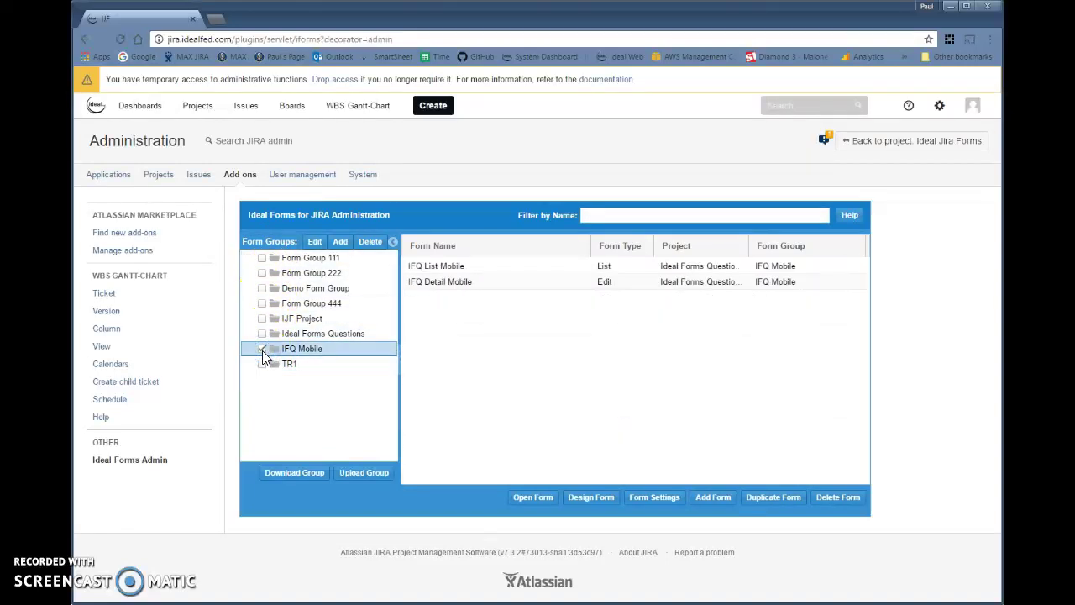
pyautogui.click(263, 353)
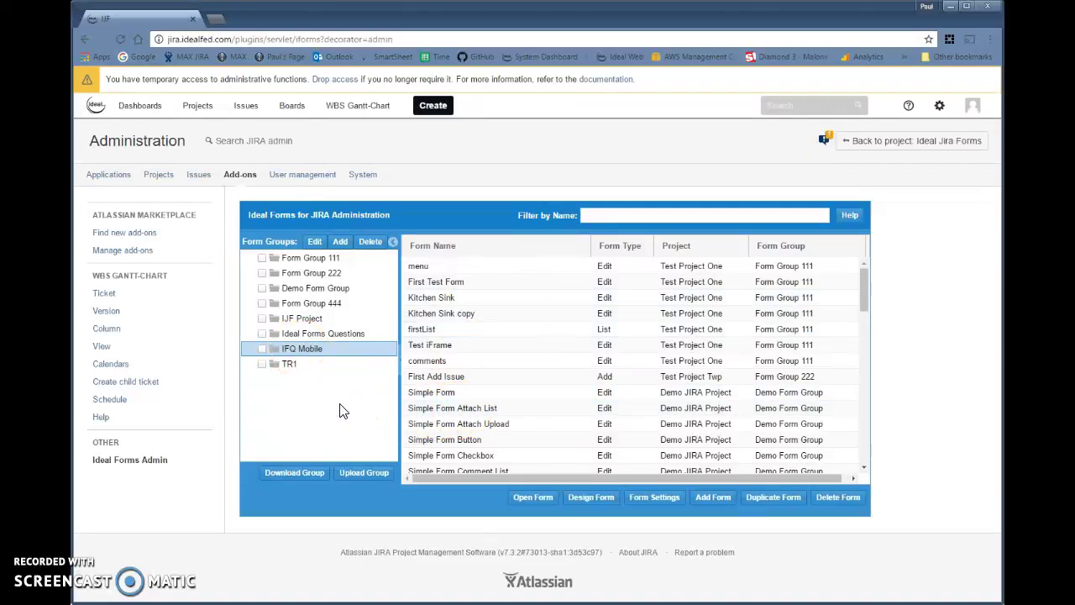
# Add the form group 'New Form Group for Example' linked to Demo JIRA Project and save it.
pyautogui.click(341, 242)
pyautogui.moveTo(426, 217); pyautogui.dragTo(471, 224)
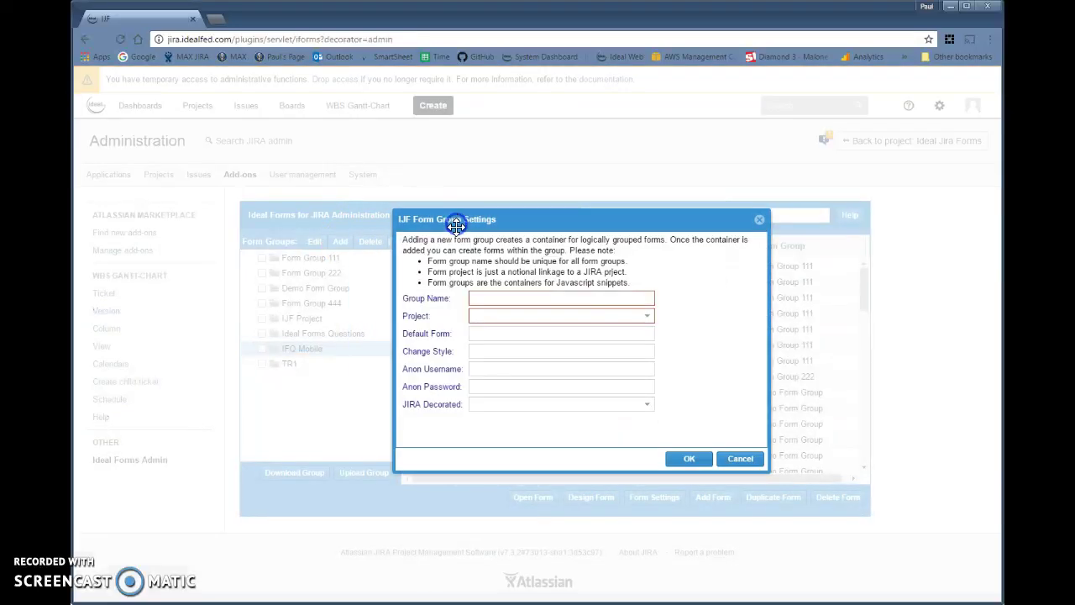
pyautogui.click(502, 298)
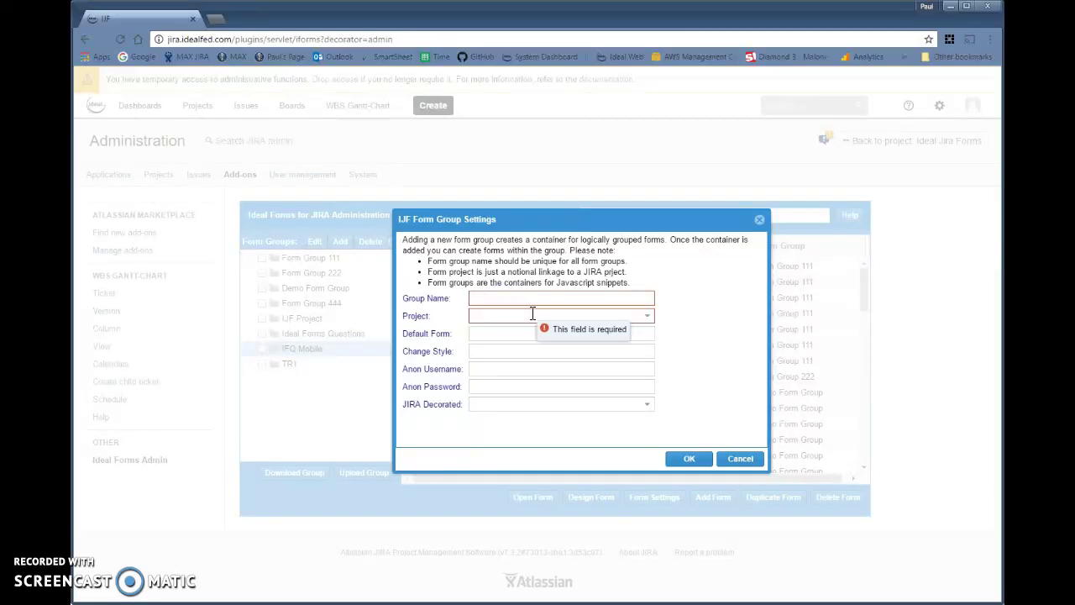
pyautogui.write('Nwe')
pyautogui.write(' Form Group for')
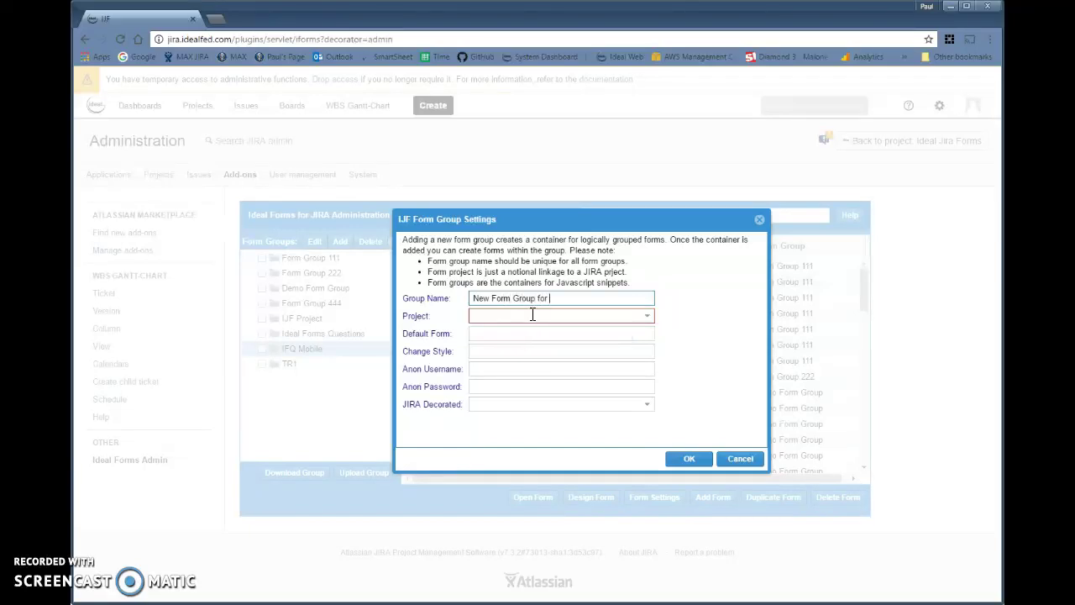
pyautogui.write(' Example')
pyautogui.click(651, 319)
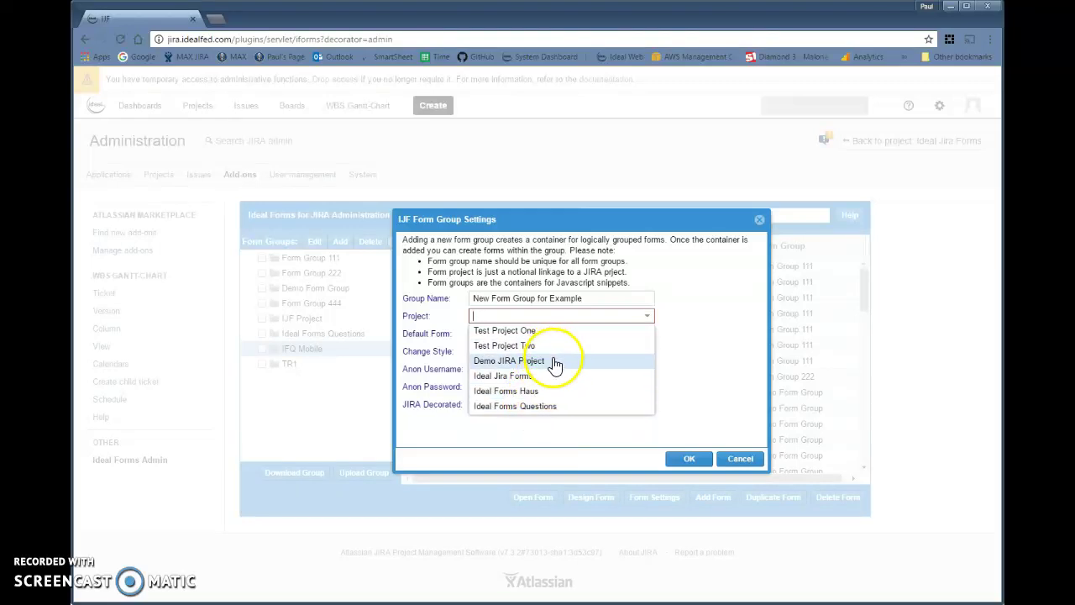
pyautogui.click(521, 368)
pyautogui.click(520, 335)
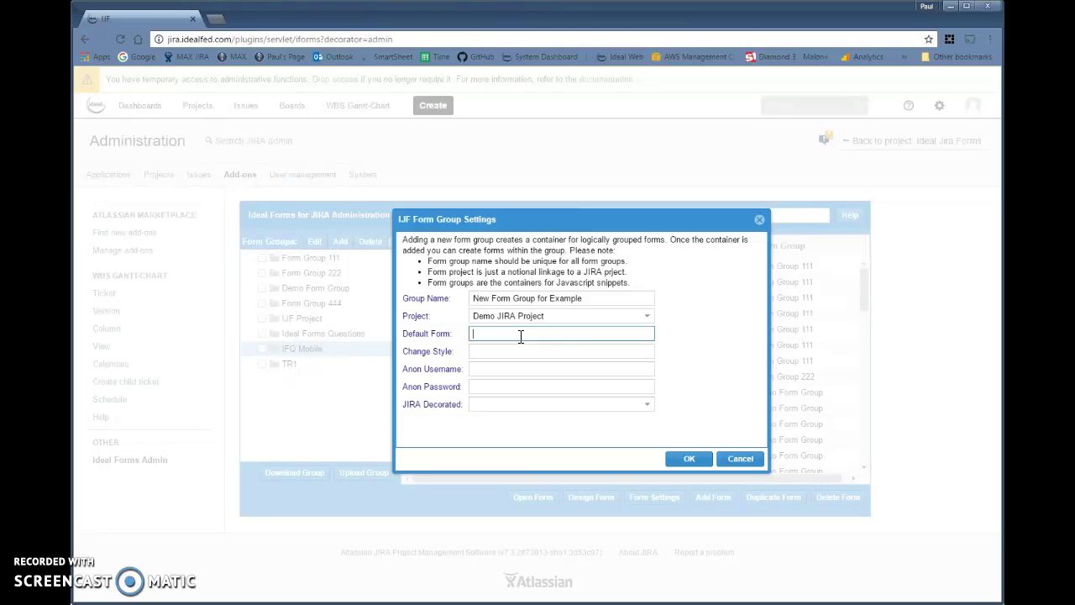
pyautogui.click(519, 351)
pyautogui.click(646, 407)
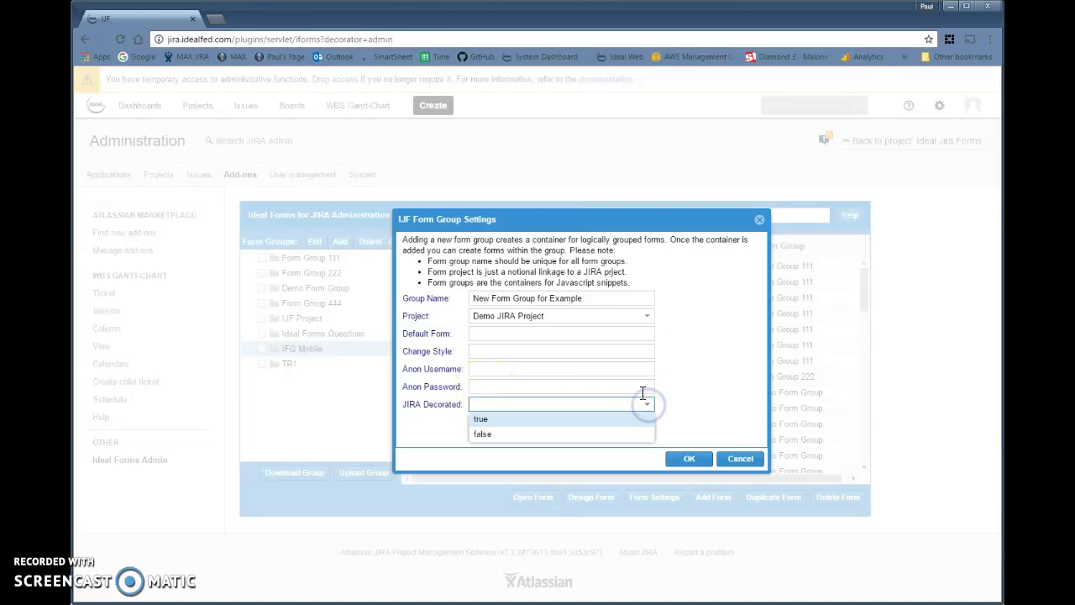
pyautogui.click(679, 407)
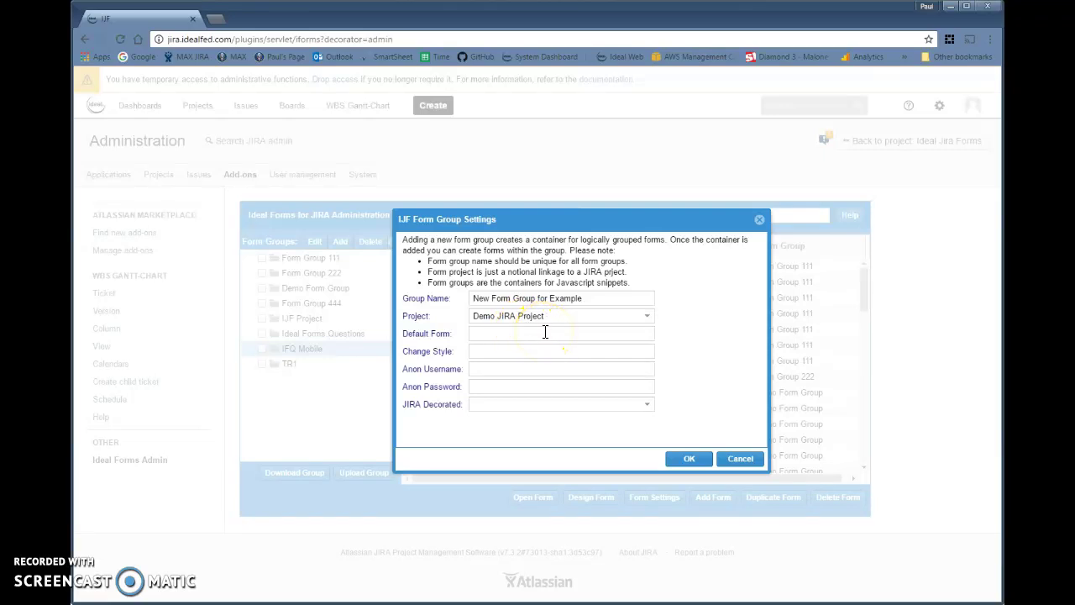
pyautogui.click(687, 460)
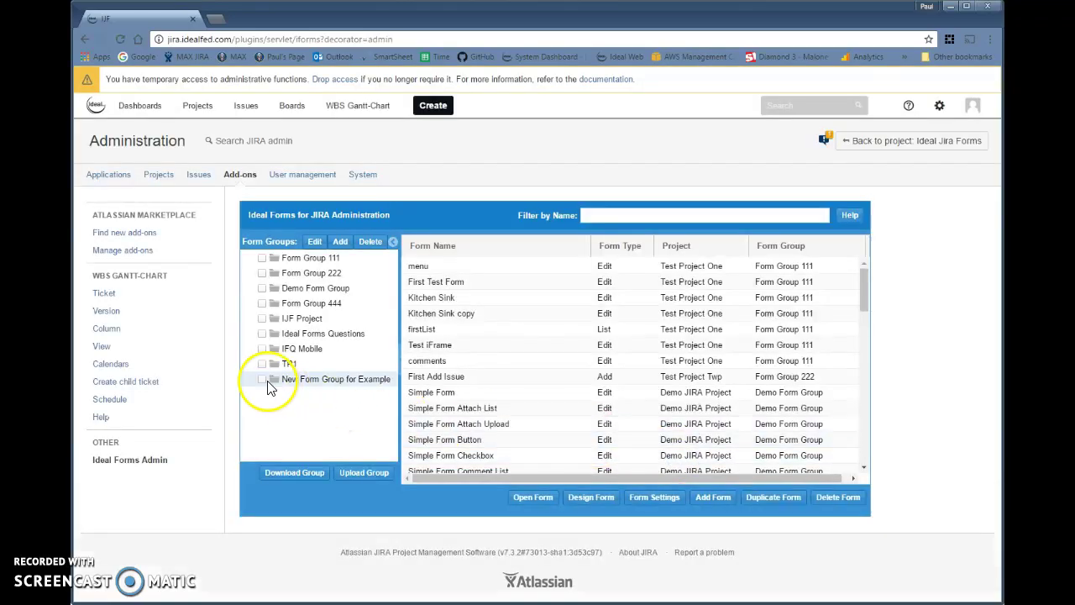
# Filter forms to New Form Group for Example, review its settings unchanged, and start a new form.
pyautogui.click(261, 380)
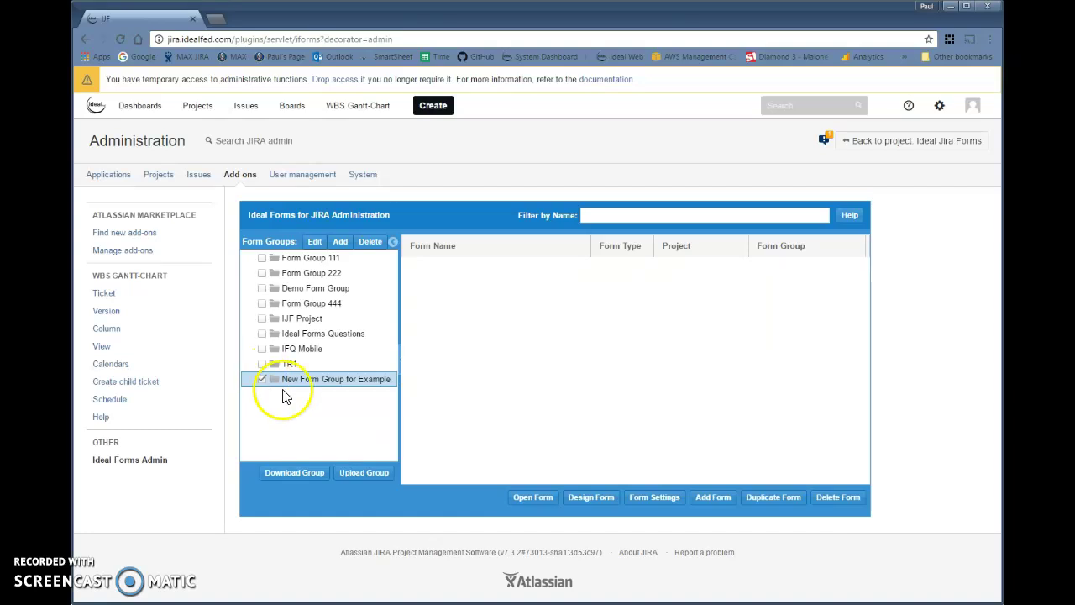
pyautogui.click(315, 241)
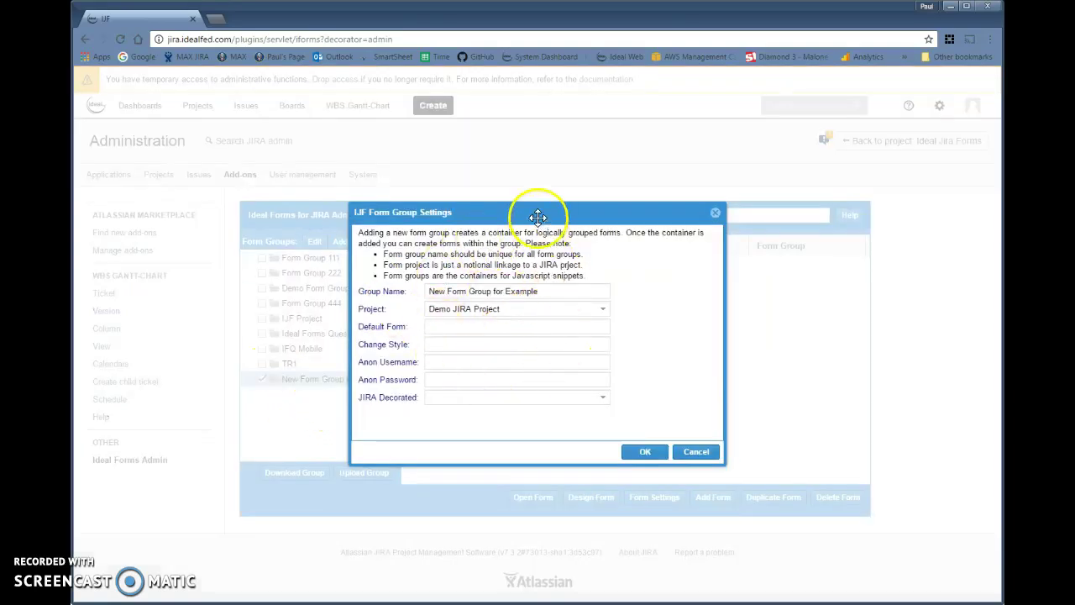
pyautogui.moveTo(538, 211); pyautogui.dragTo(580, 217)
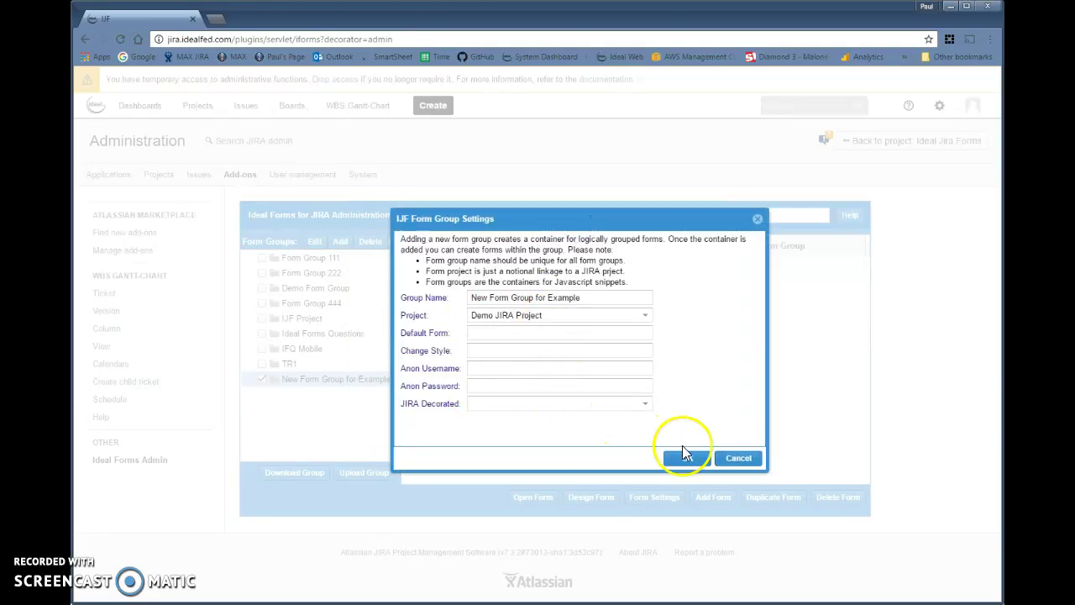
pyautogui.click(740, 460)
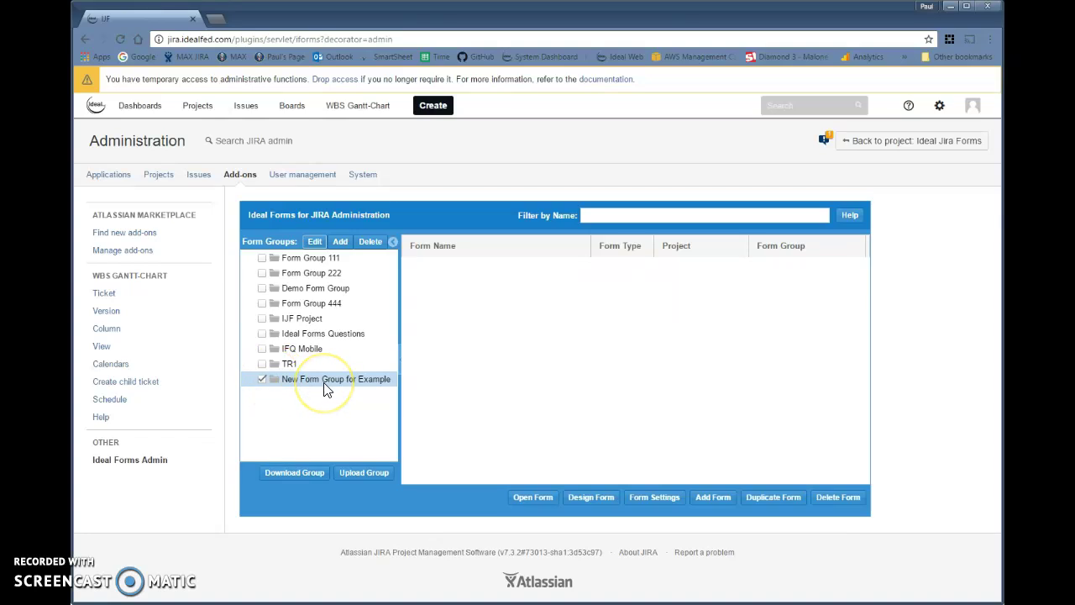
pyautogui.click(714, 497)
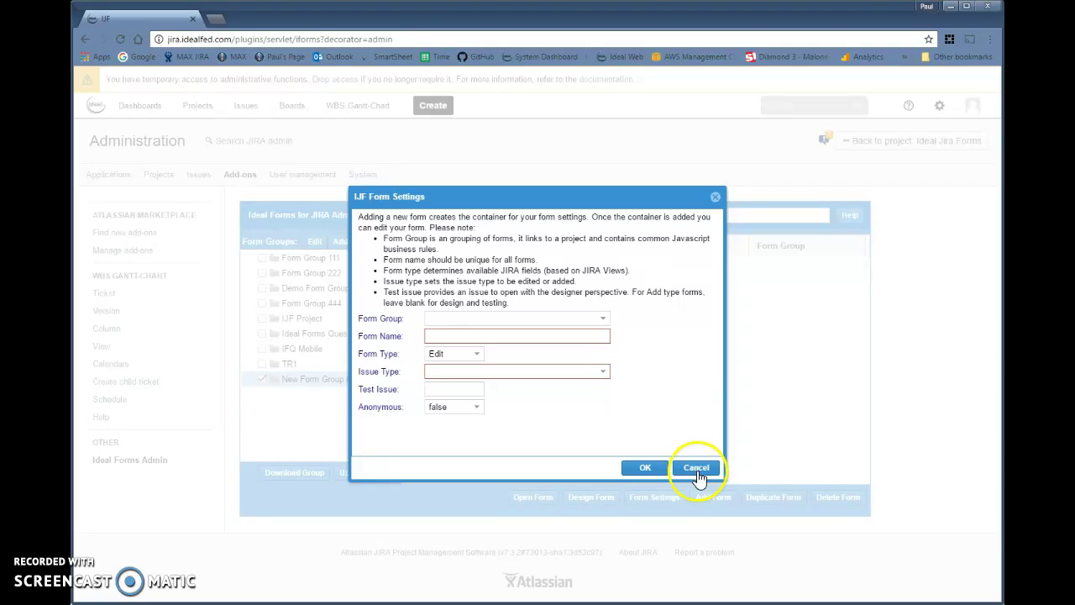
# Create the Edit form 'New Form Name' for Task issues in New Form Group for Example.
pyautogui.click(604, 320)
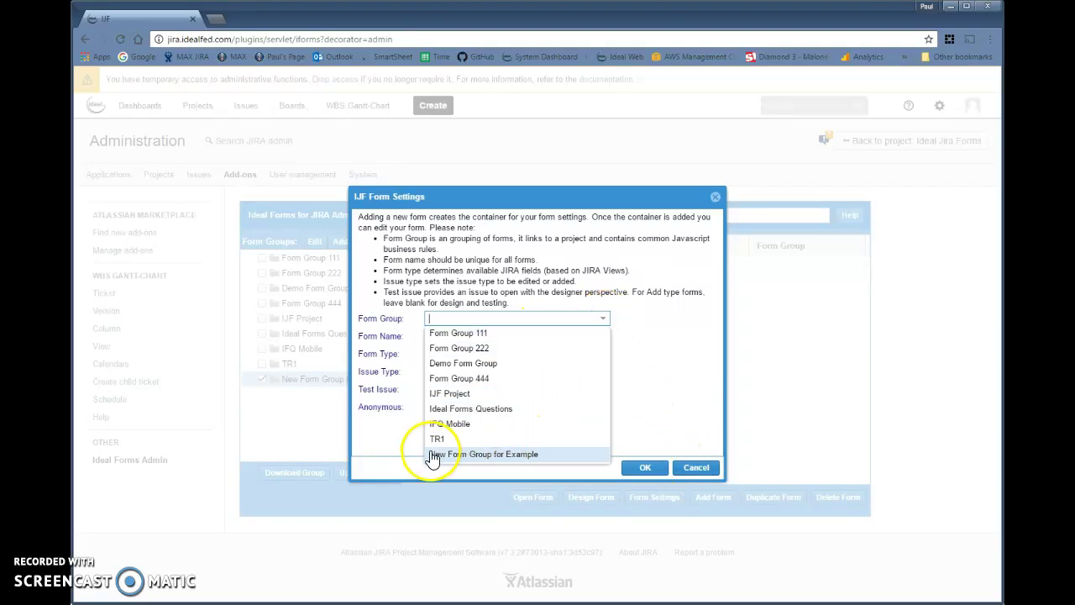
pyautogui.click(486, 455)
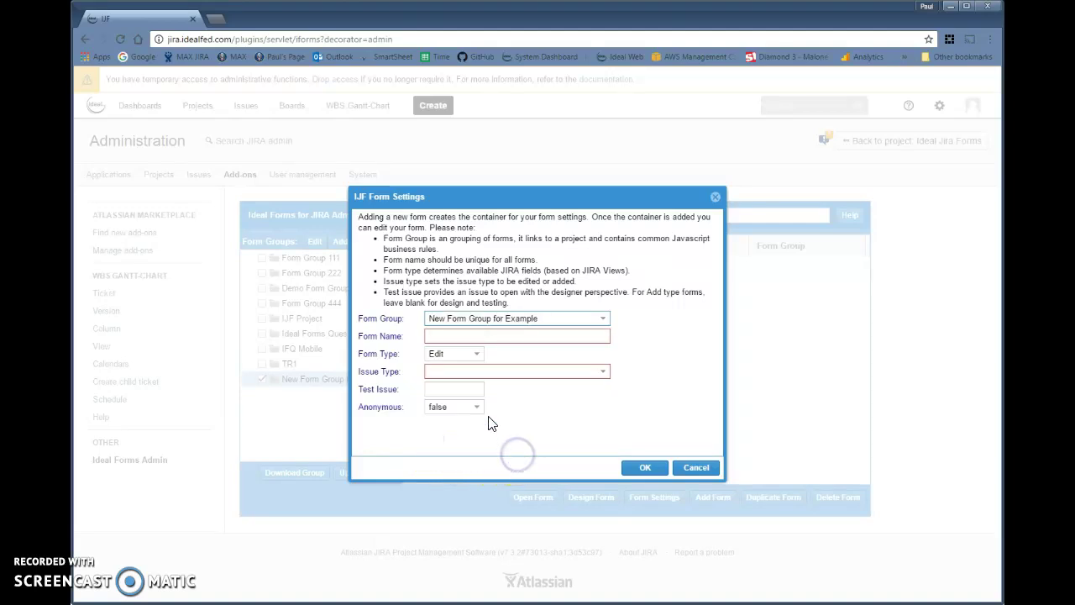
pyautogui.click(497, 337)
pyautogui.write('New Form Name')
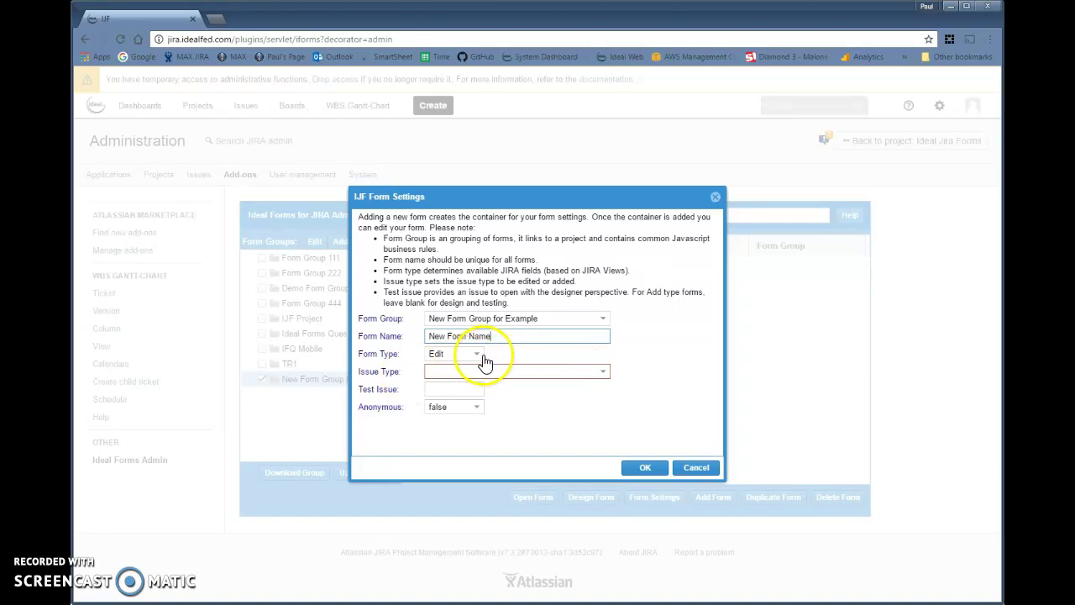
pyautogui.click(478, 356)
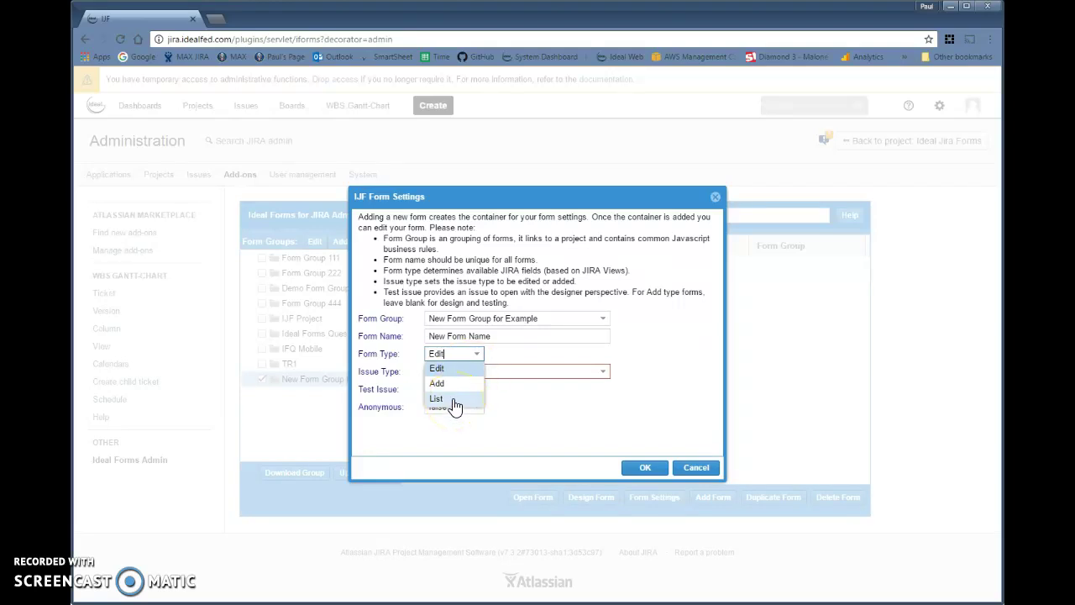
pyautogui.click(459, 353)
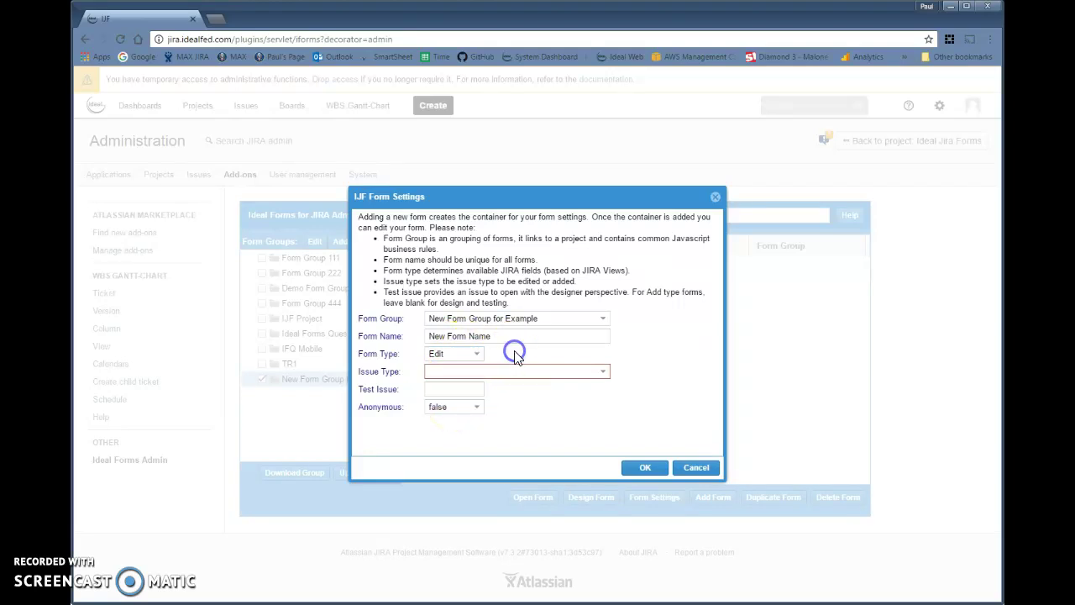
pyautogui.click(604, 375)
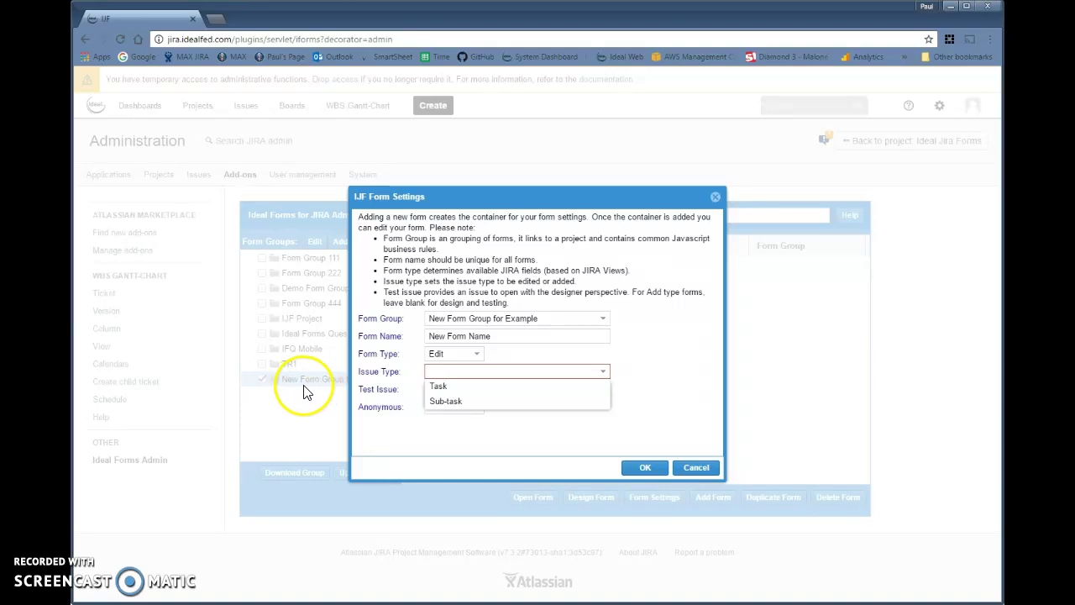
pyautogui.click(465, 388)
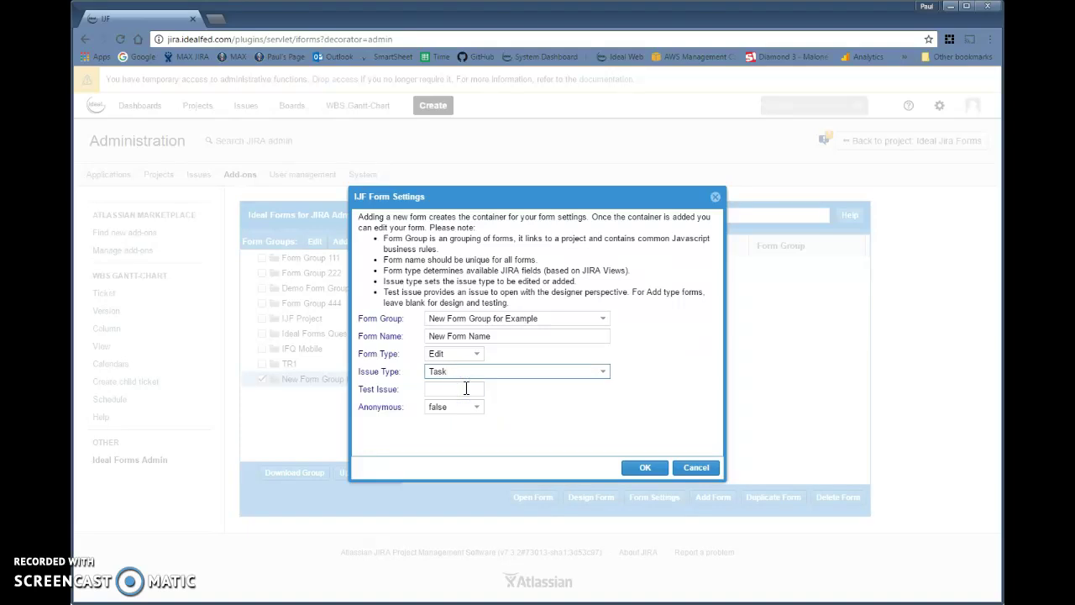
pyautogui.click(465, 389)
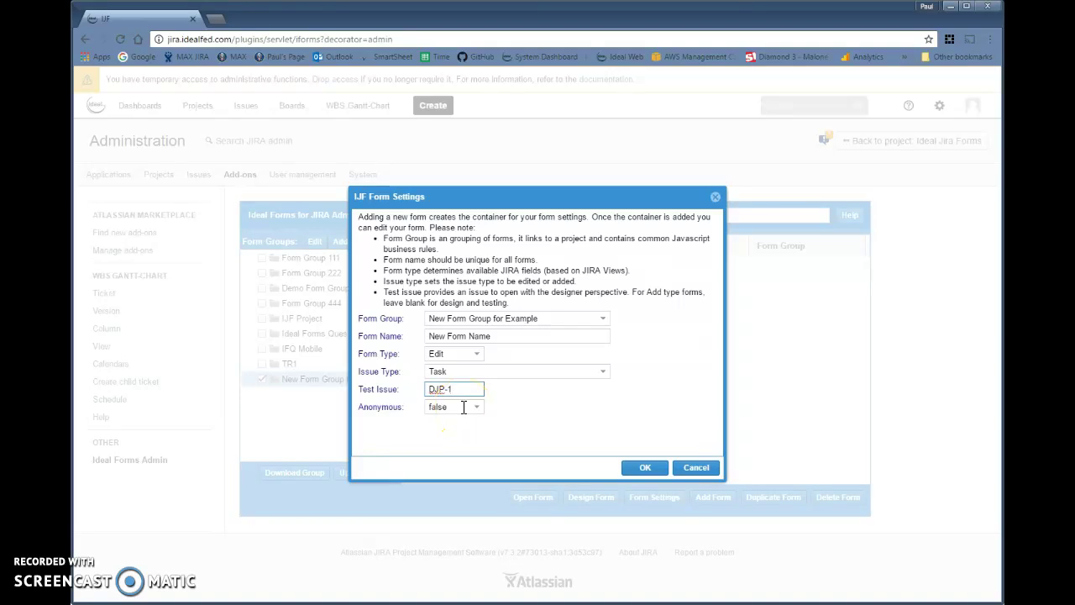
pyautogui.click(642, 472)
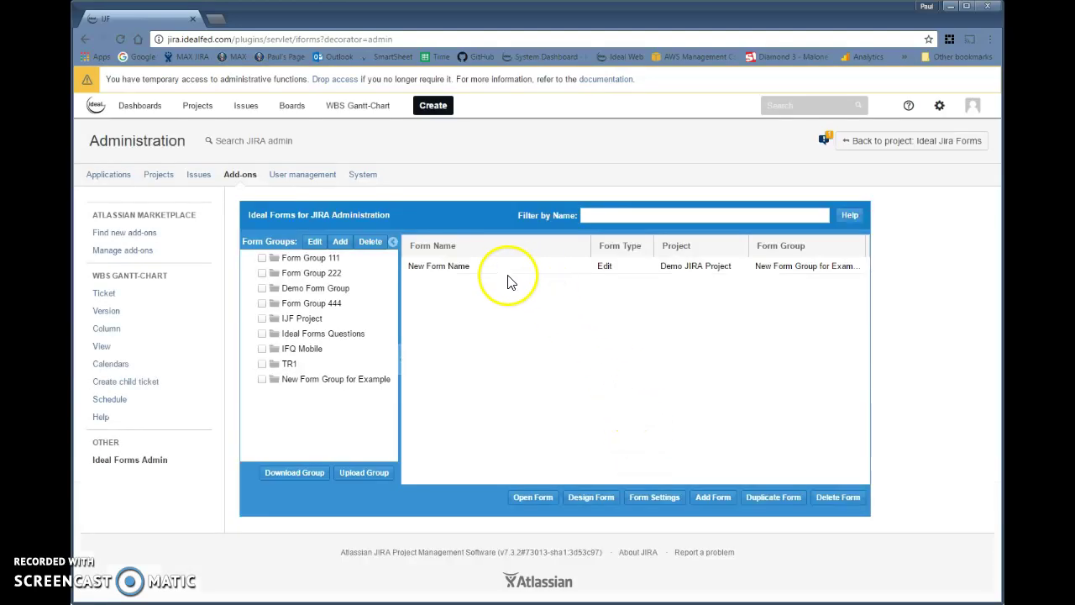
# Launch the designer for New Form Name in a new tab, loaded on test issue DJP-1.
pyautogui.click(462, 267)
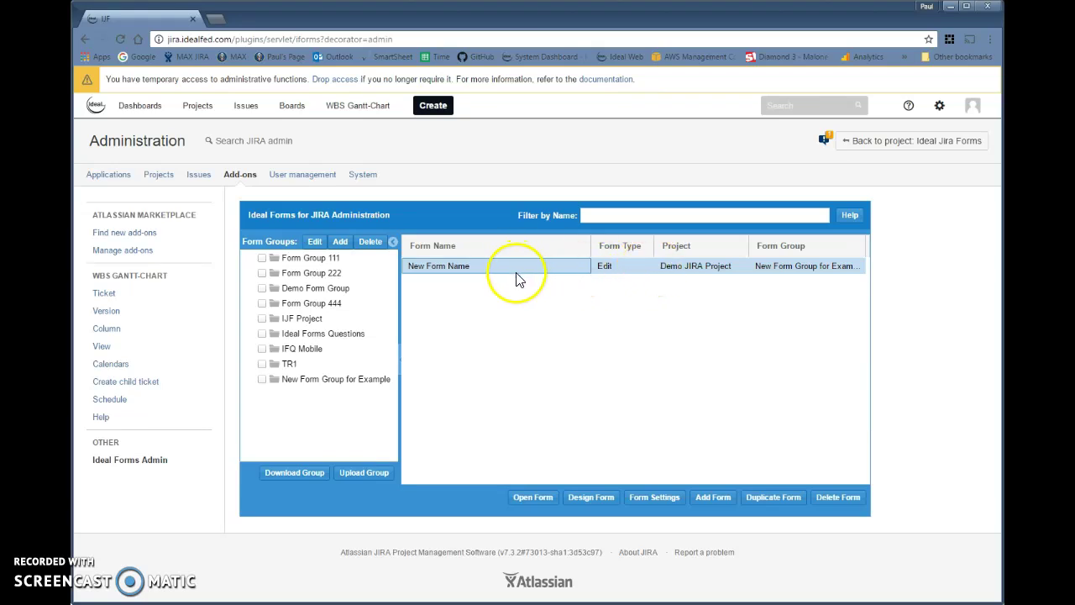
pyautogui.click(580, 499)
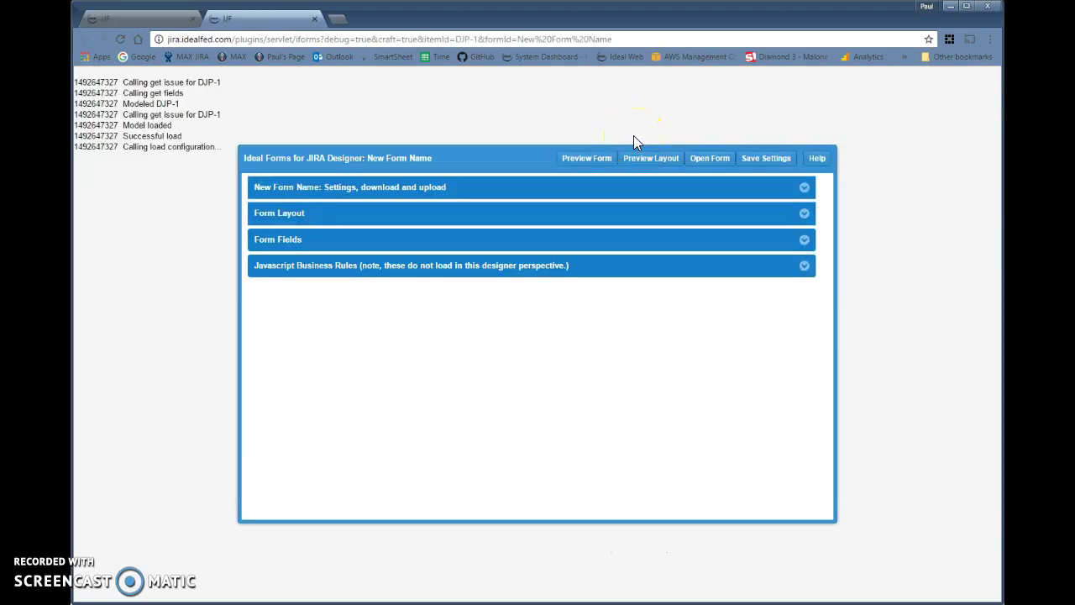
pyautogui.click(255, 24)
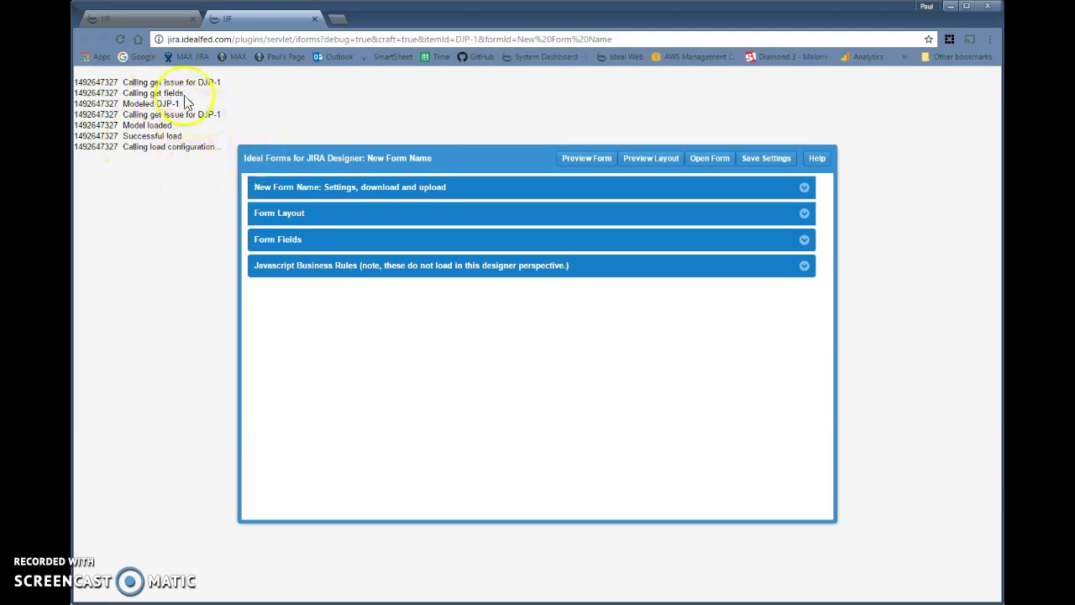
pyautogui.moveTo(298, 148); pyautogui.dragTo(454, 229)
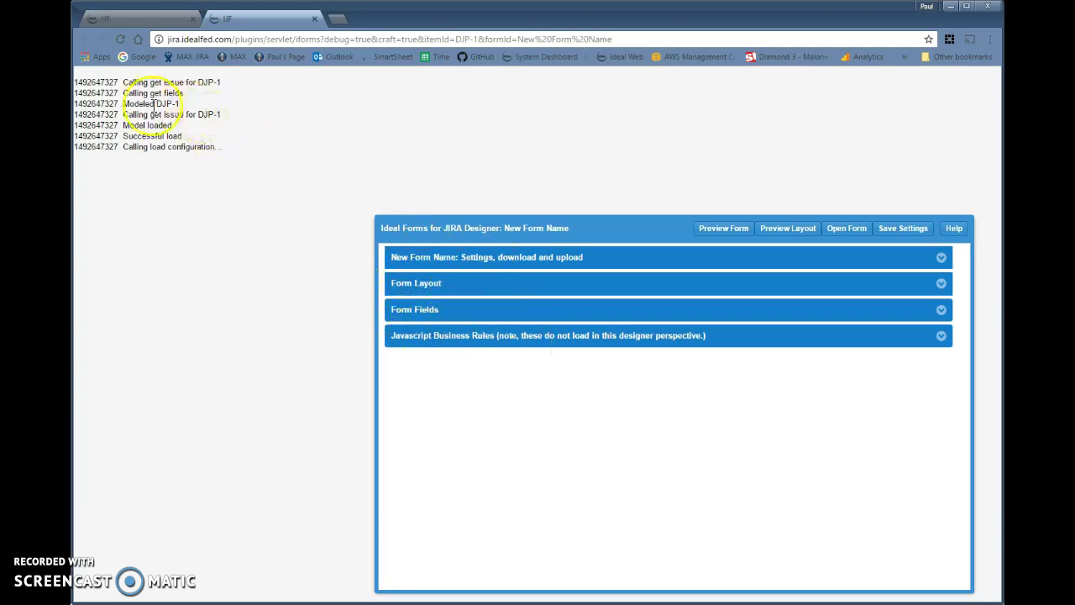
pyautogui.moveTo(123, 82); pyautogui.dragTo(214, 81)
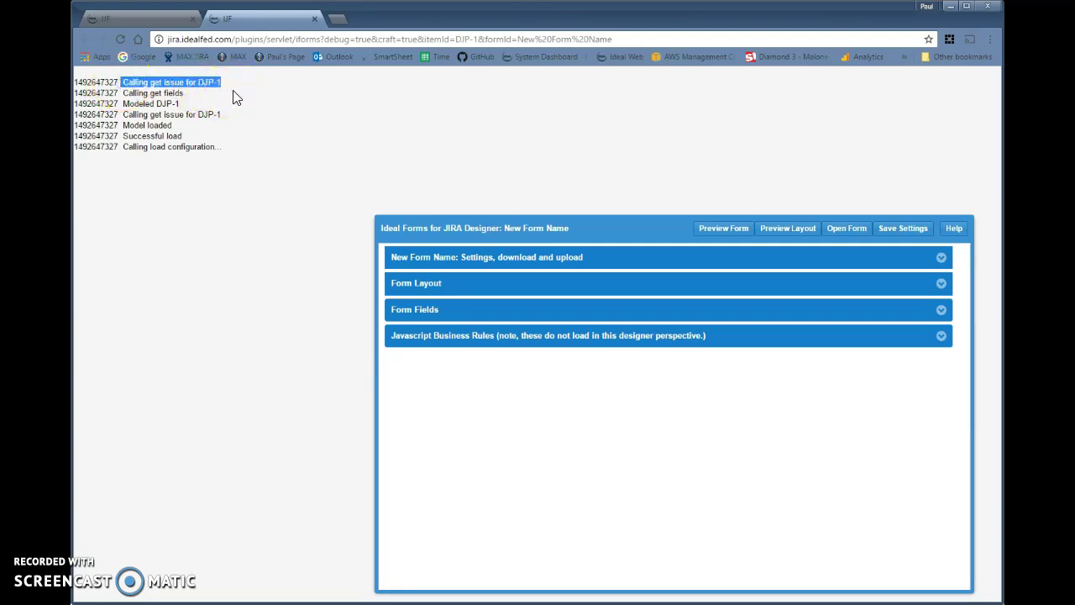
pyautogui.click(278, 137)
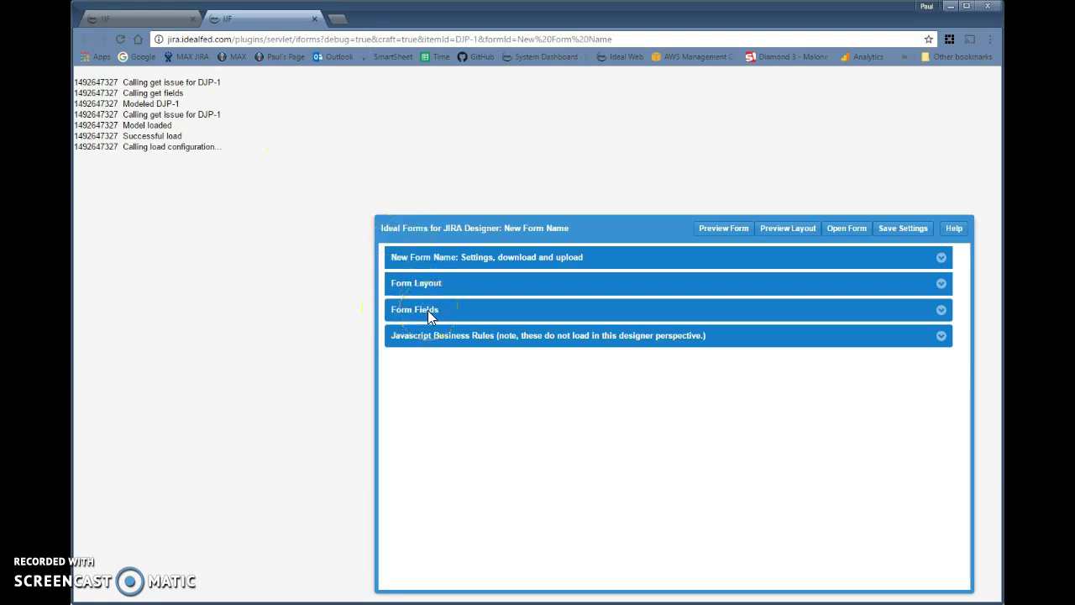
# Give the form a 1-row, 1-column layout, preview it, and switch to Form Fields.
pyautogui.click(943, 284)
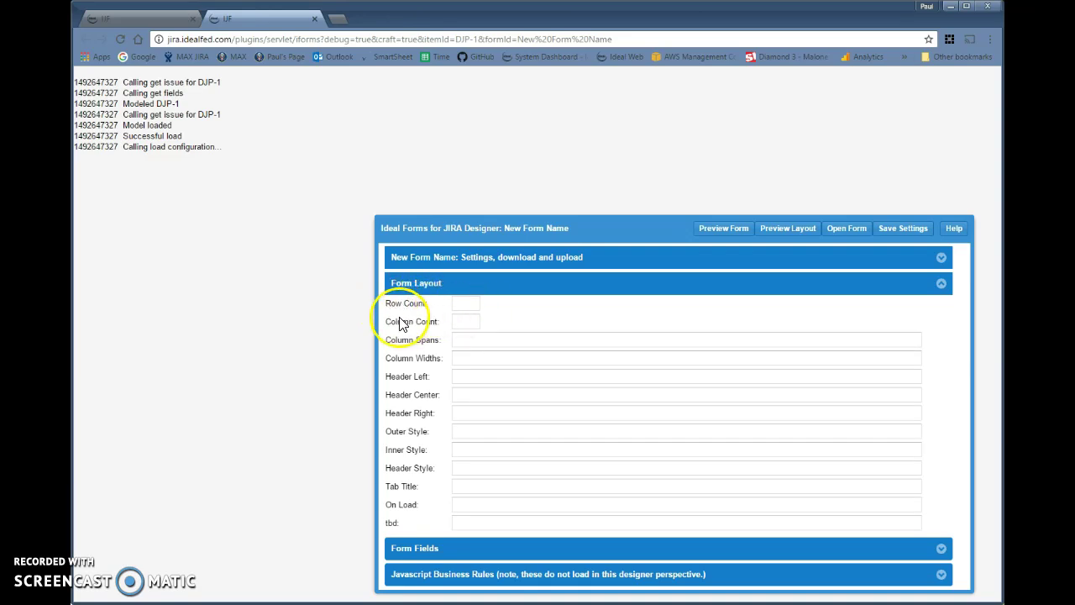
pyautogui.click(468, 308)
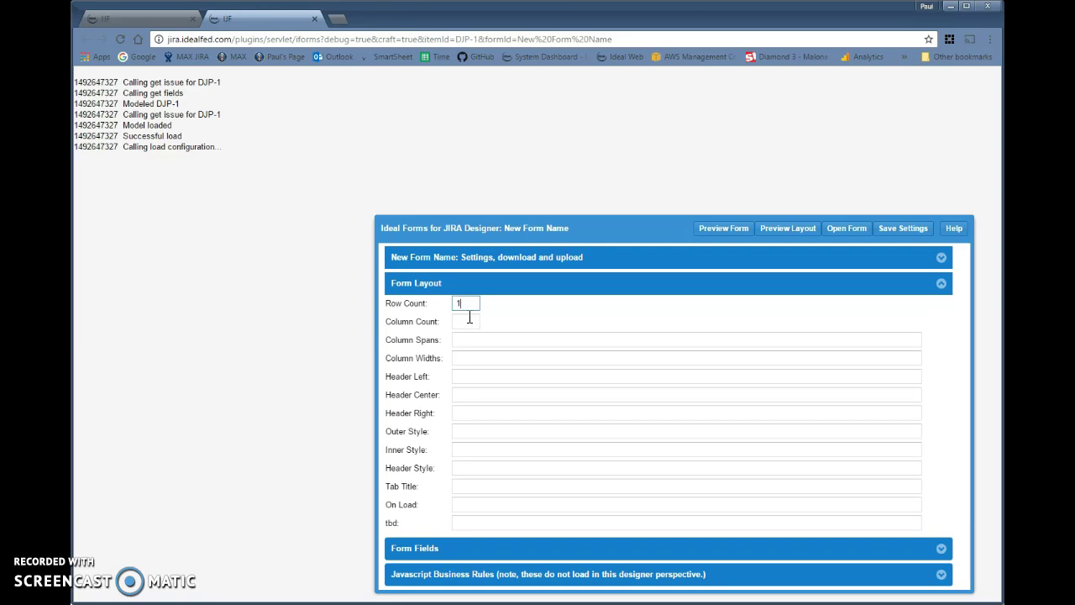
pyautogui.click(469, 320)
pyautogui.write('1')
pyautogui.click(736, 235)
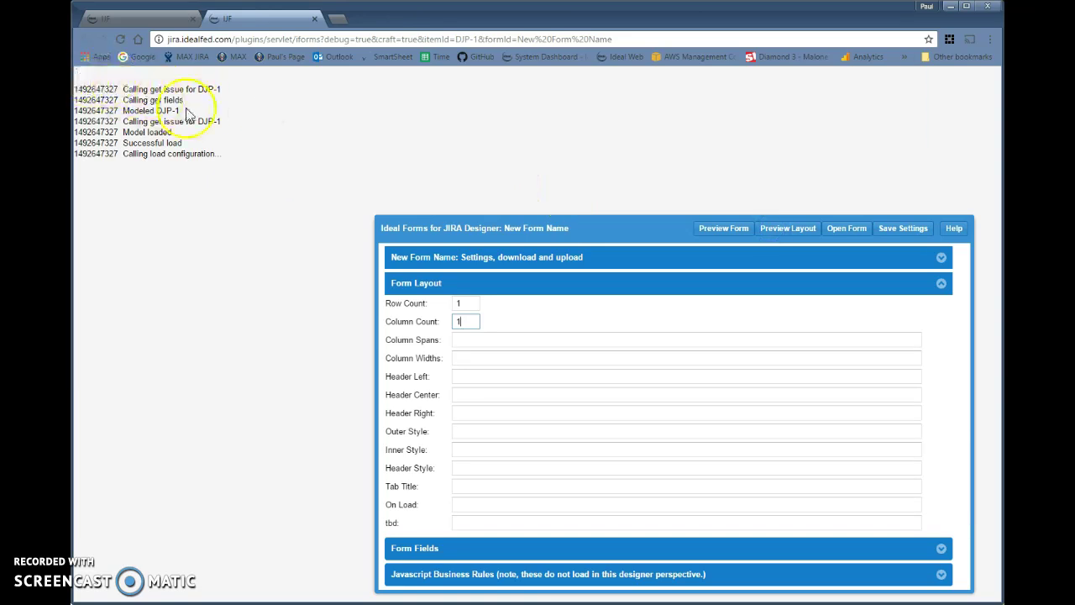
pyautogui.click(942, 287)
pyautogui.click(941, 311)
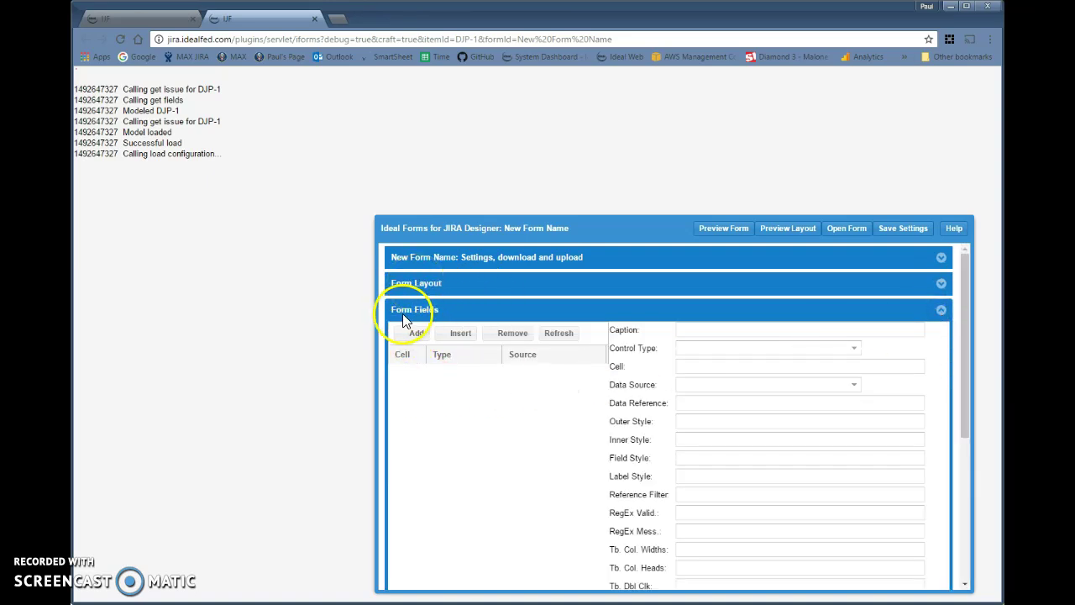
# Add an html field at cell 2,1 showing New Cell and preview it.
pyautogui.click(426, 330)
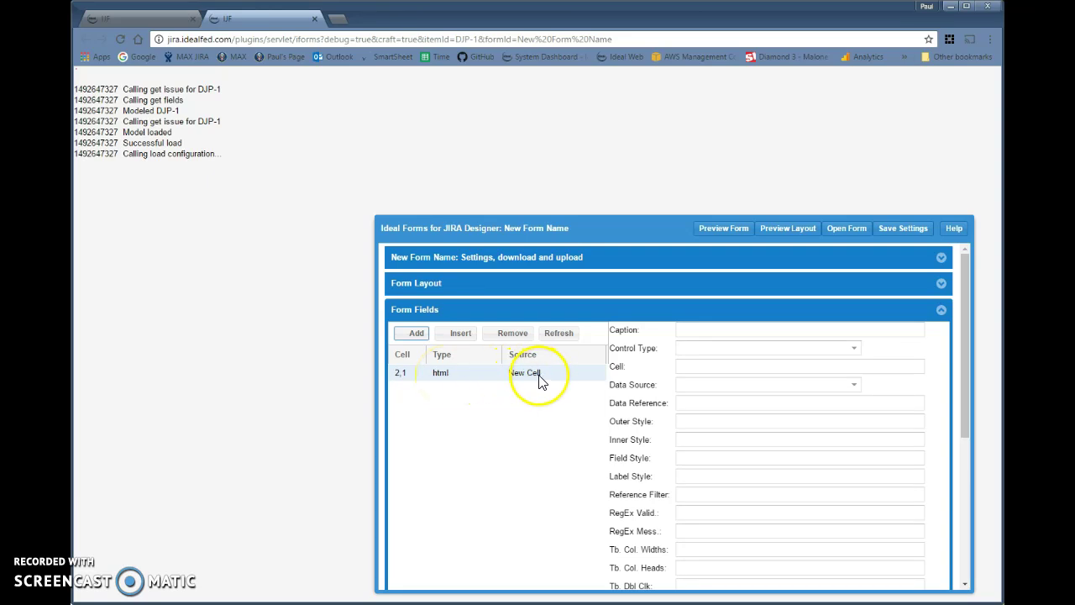
pyautogui.click(726, 230)
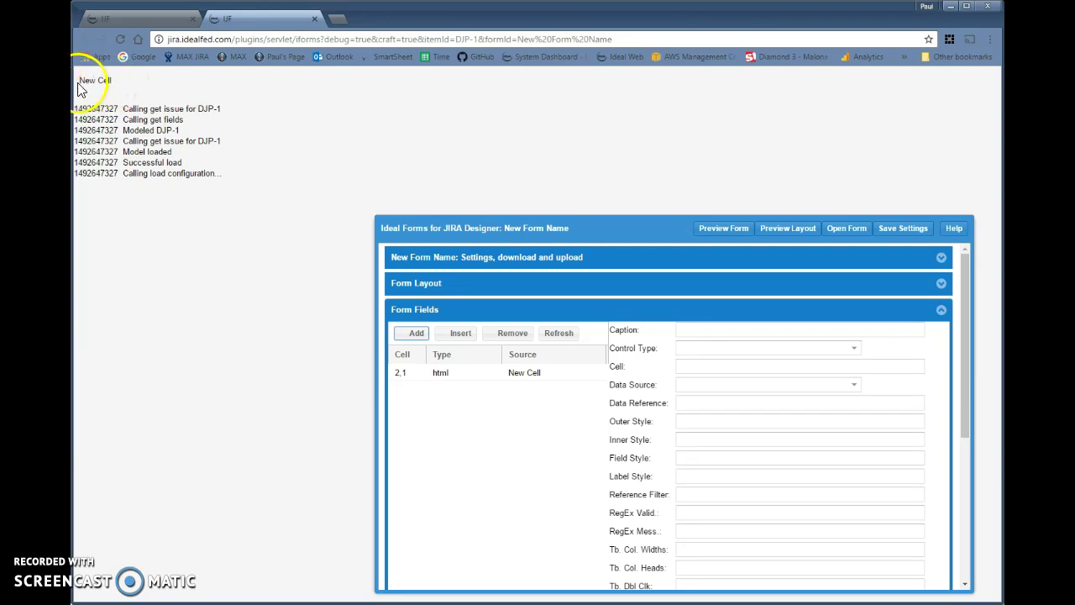
pyautogui.click(493, 380)
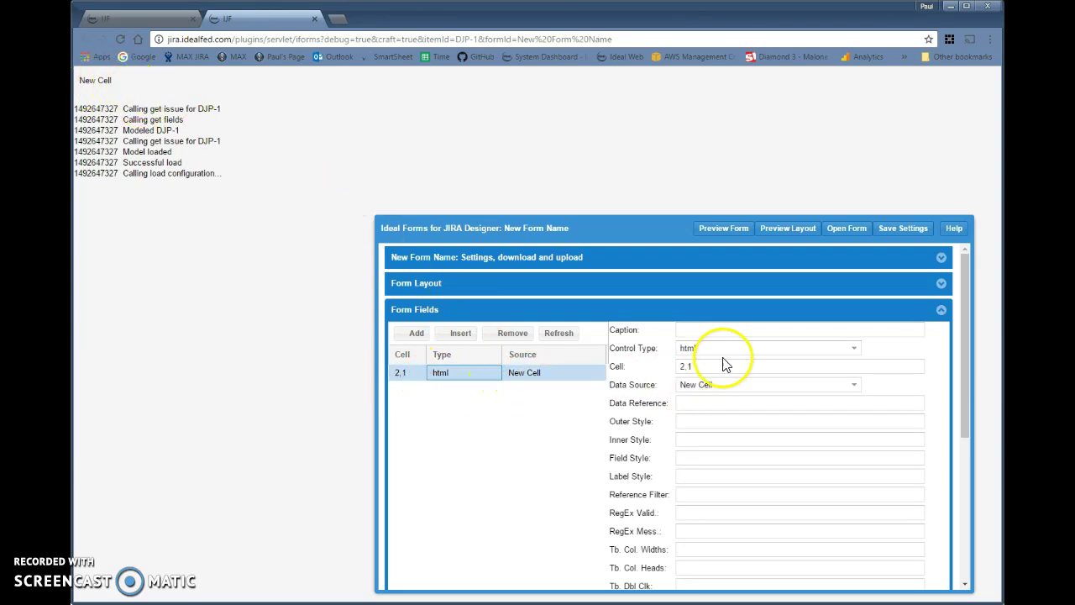
pyautogui.moveTo(653, 231); pyautogui.dragTo(645, 146)
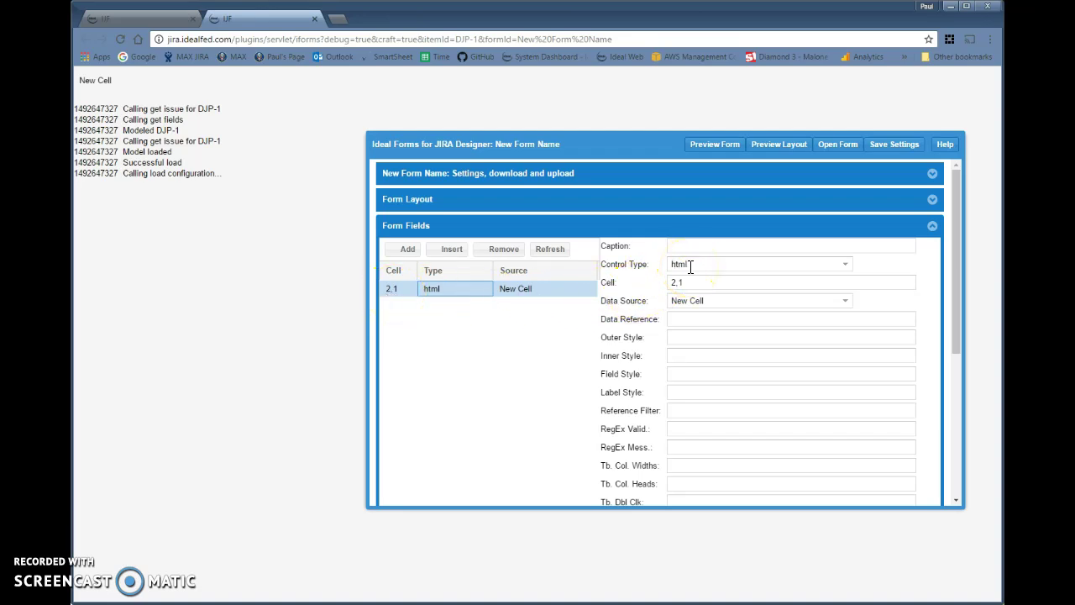
# Change field 2,1's data source to 'this is my html value' and preview it.
pyautogui.click(708, 300)
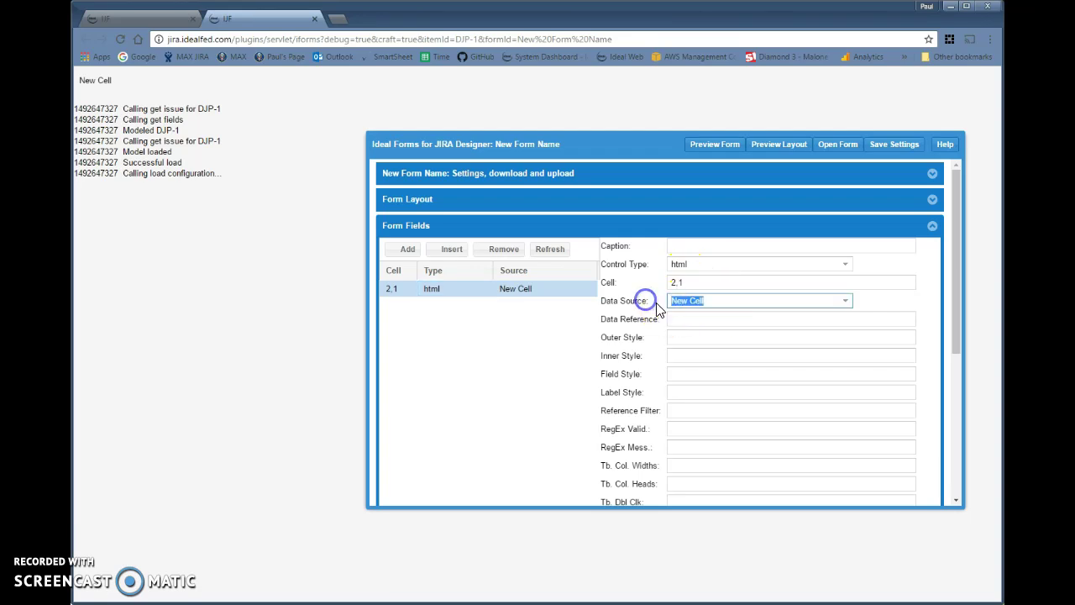
pyautogui.write('this is my html value')
pyautogui.click(713, 144)
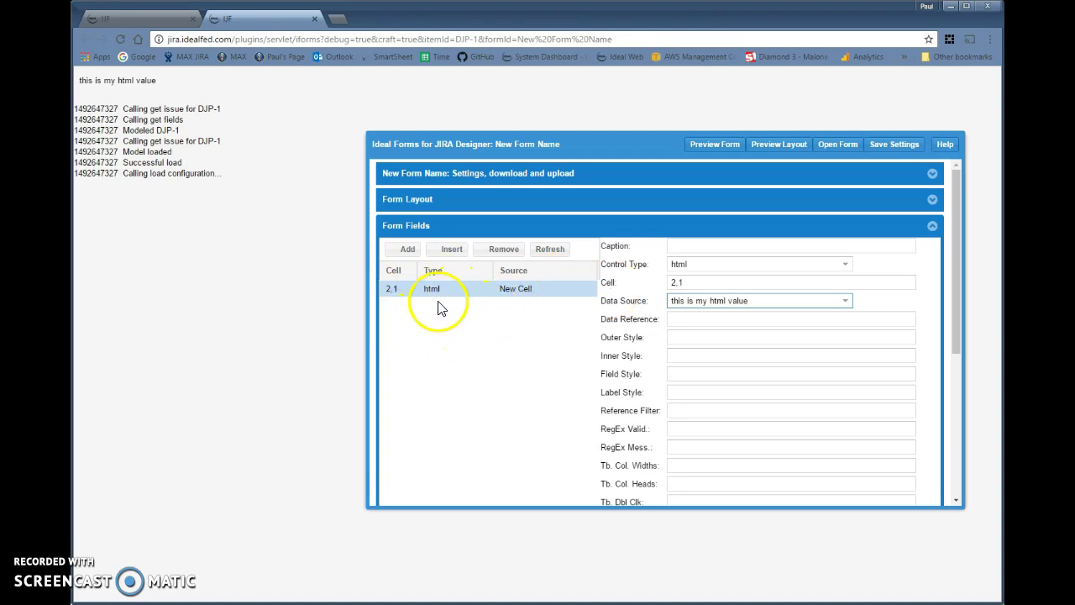
# Add three more New Cell fields at 3,1, 4,1 and 5,1 and preview them.
pyautogui.click(409, 257)
pyautogui.click(409, 257)
pyautogui.click(408, 257)
pyautogui.click(405, 292)
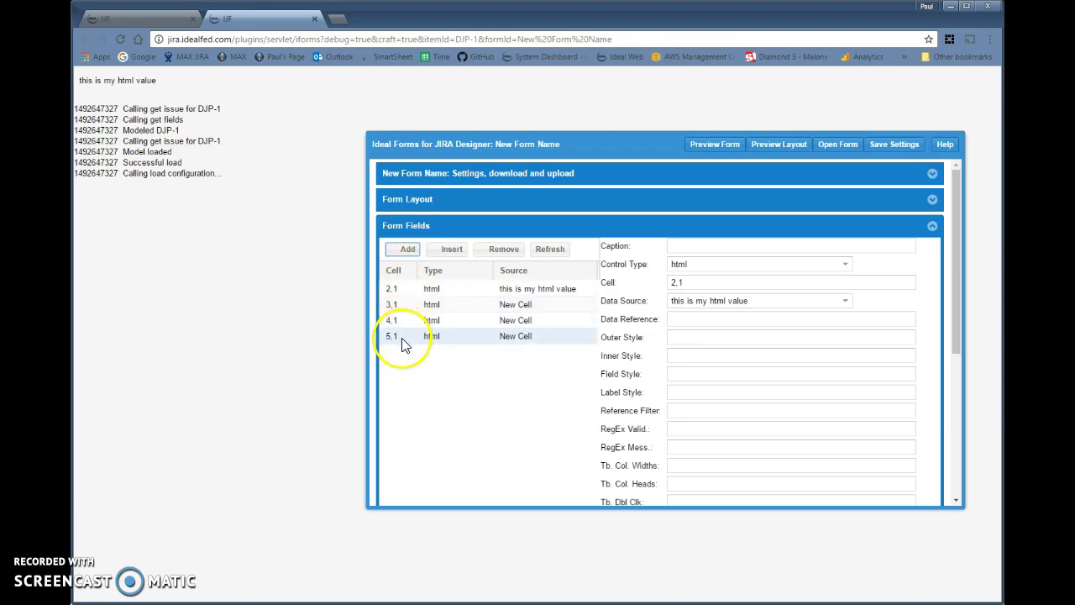
pyautogui.click(714, 155)
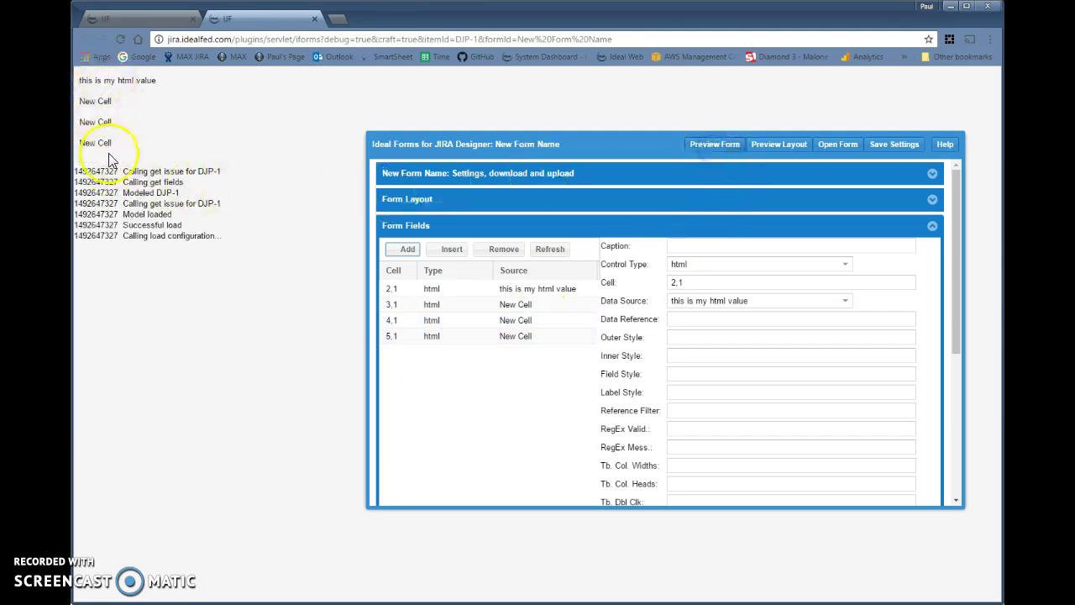
pyautogui.click(465, 303)
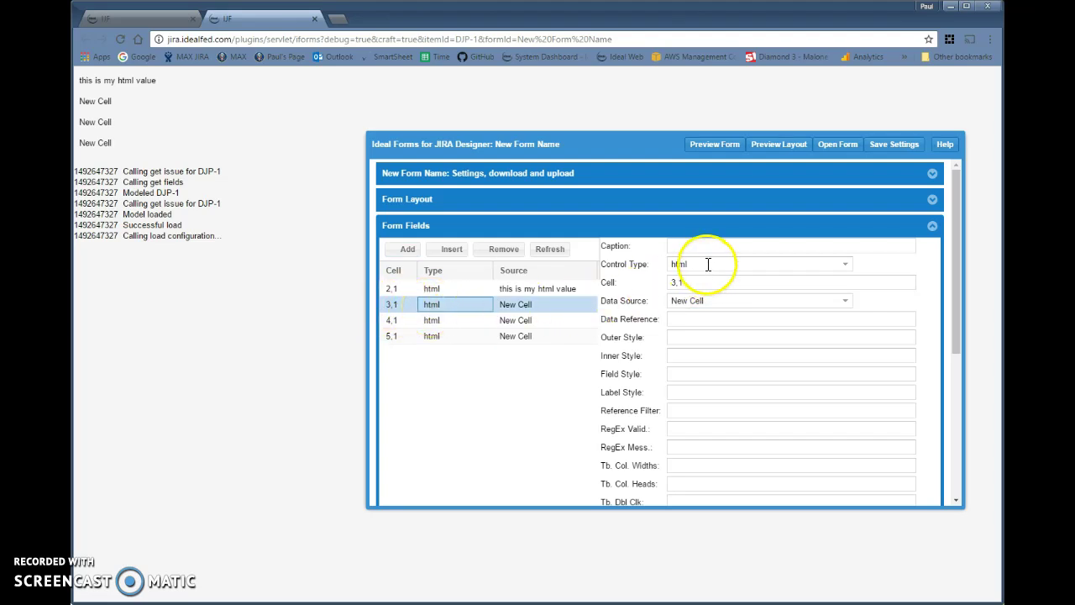
# Make cell 3,1 a textbox bound to the issue Summary and check it in the preview.
pyautogui.click(846, 266)
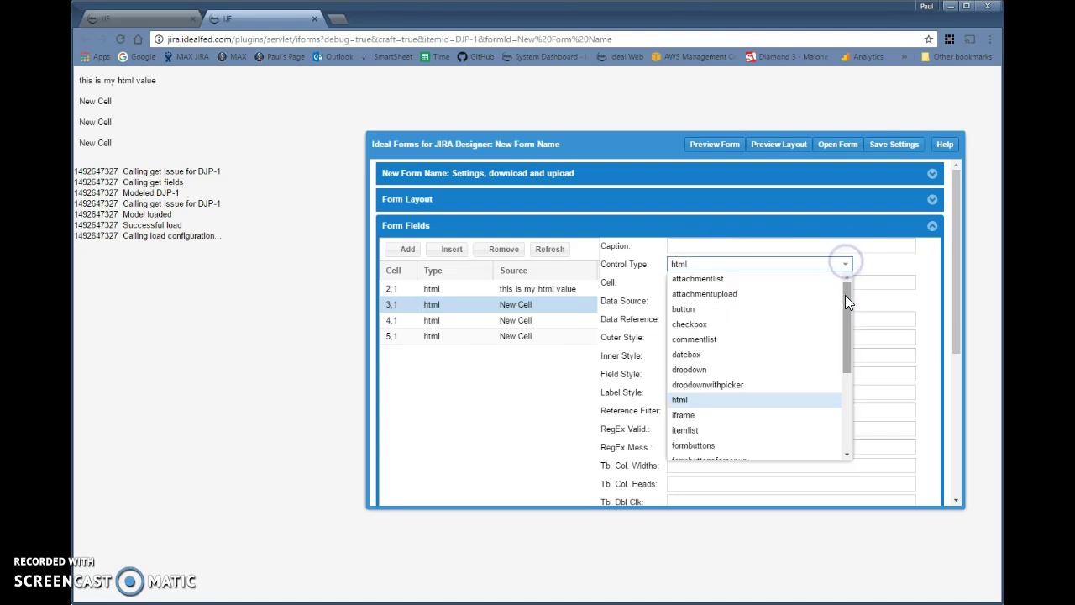
pyautogui.moveTo(847, 303); pyautogui.dragTo(850, 382)
pyautogui.click(715, 437)
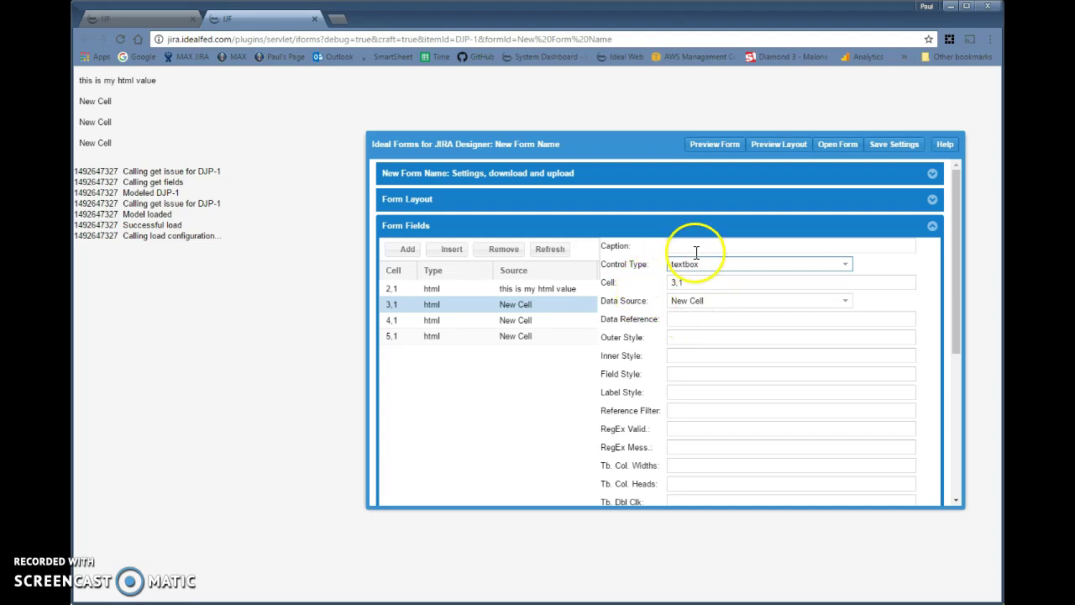
pyautogui.click(728, 299)
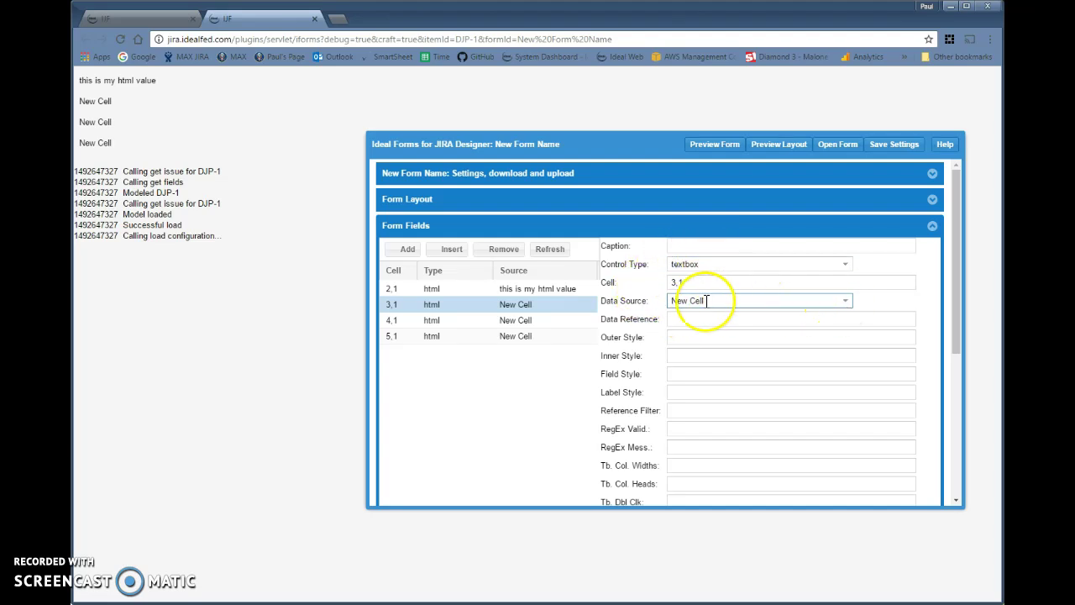
pyautogui.click(850, 306)
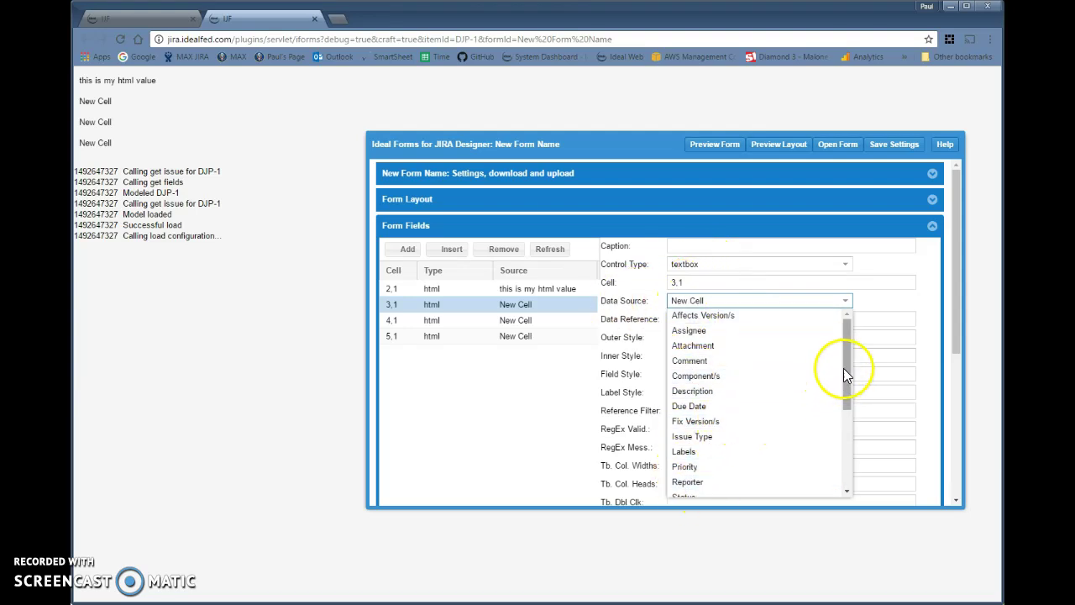
pyautogui.moveTo(845, 367); pyautogui.dragTo(848, 458)
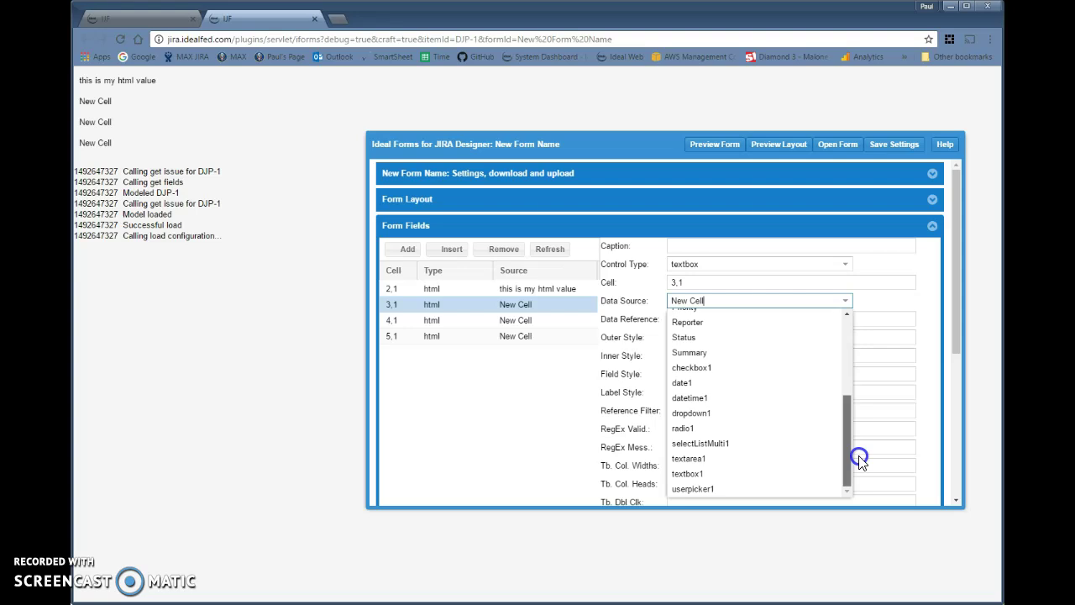
pyautogui.click(690, 352)
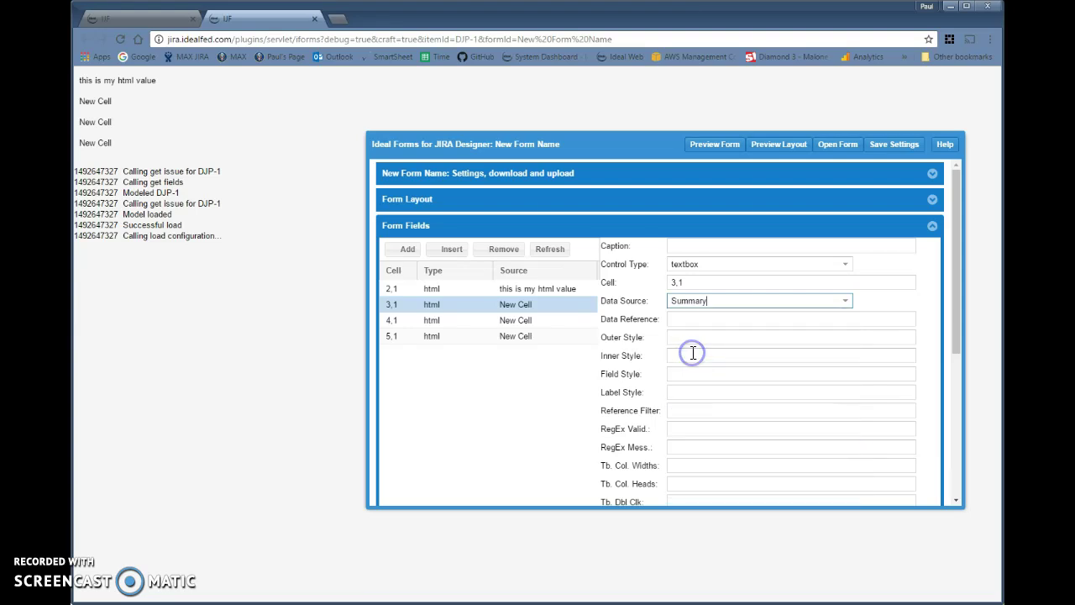
pyautogui.click(683, 301)
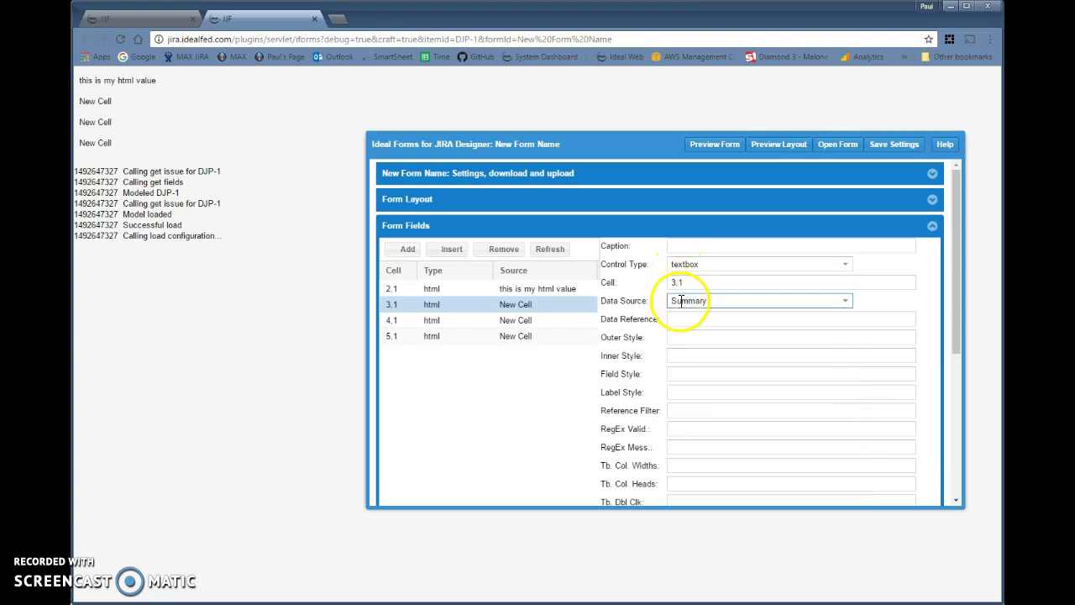
pyautogui.click(713, 144)
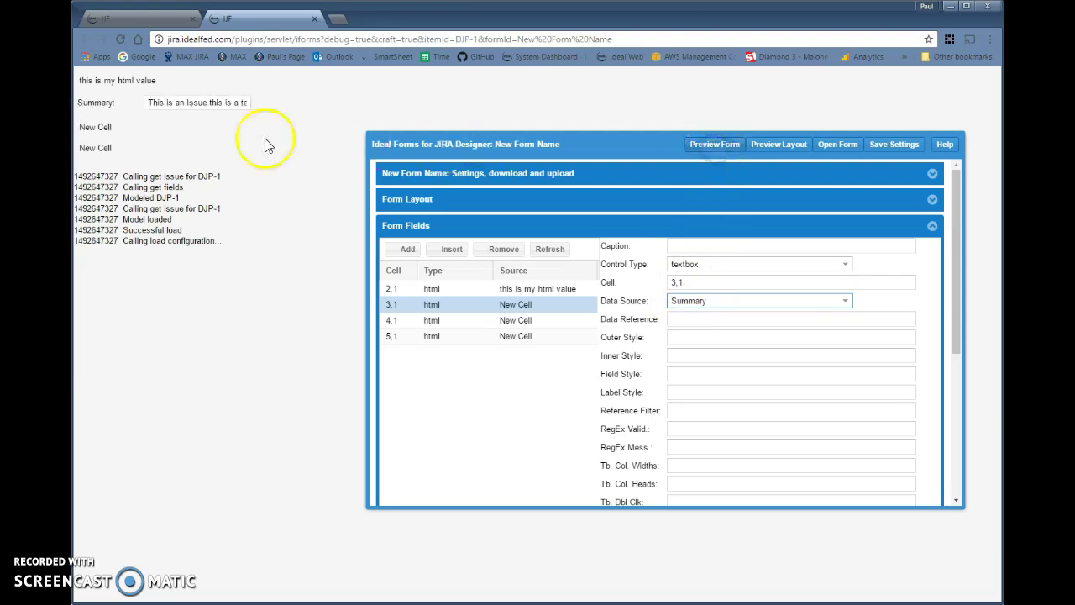
pyautogui.click(228, 103)
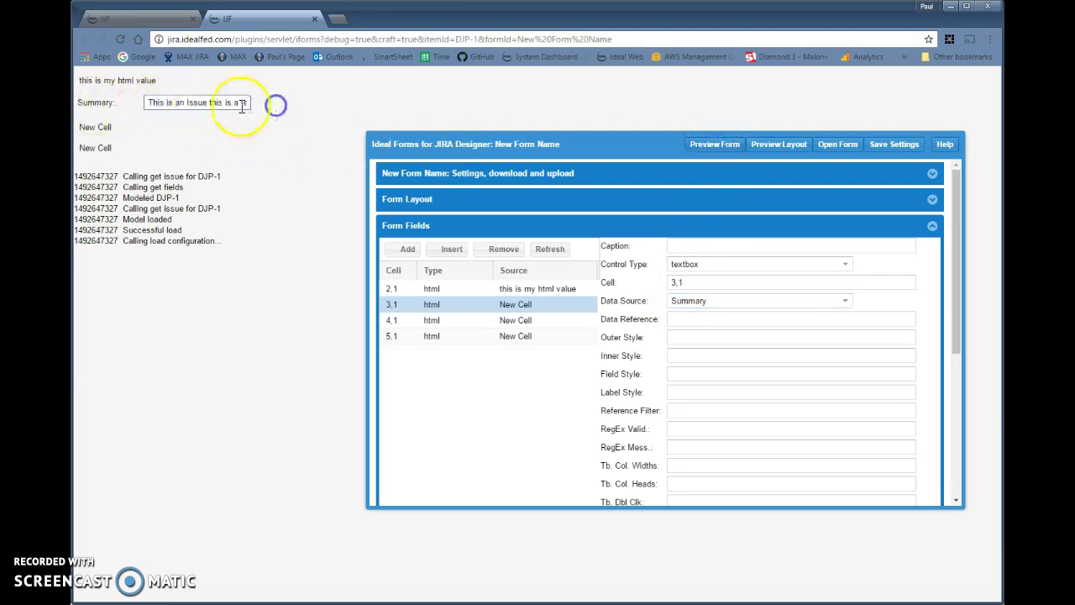
pyautogui.moveTo(187, 103); pyautogui.dragTo(139, 102)
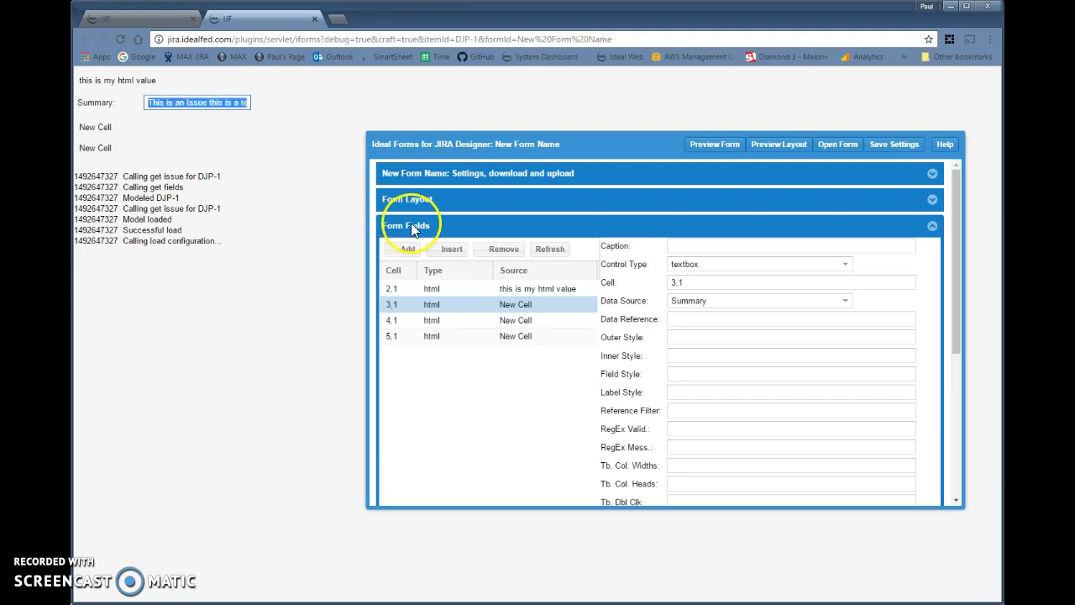
# Turn cell 4,1 into a textarea bound to Description and check its text in the preview.
pyautogui.click(481, 321)
pyautogui.click(845, 265)
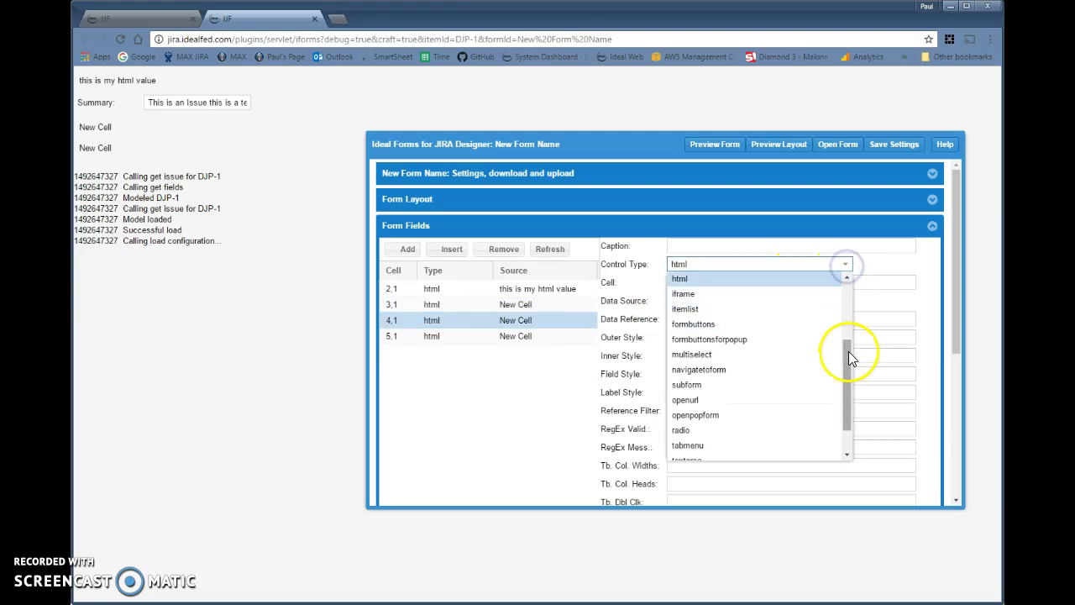
pyautogui.moveTo(848, 357); pyautogui.dragTo(852, 378)
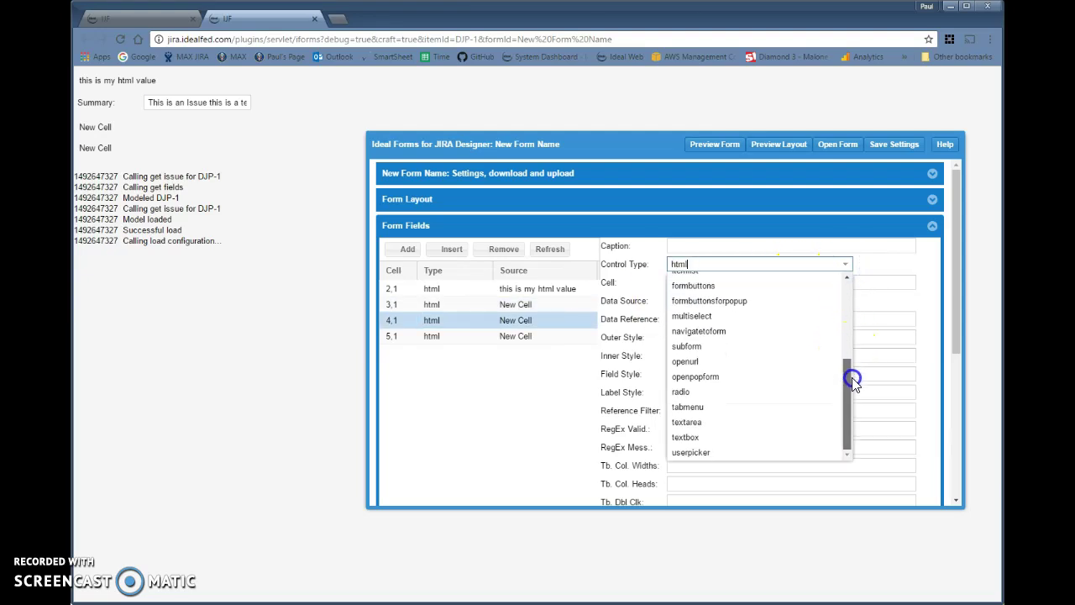
pyautogui.click(715, 423)
pyautogui.click(845, 301)
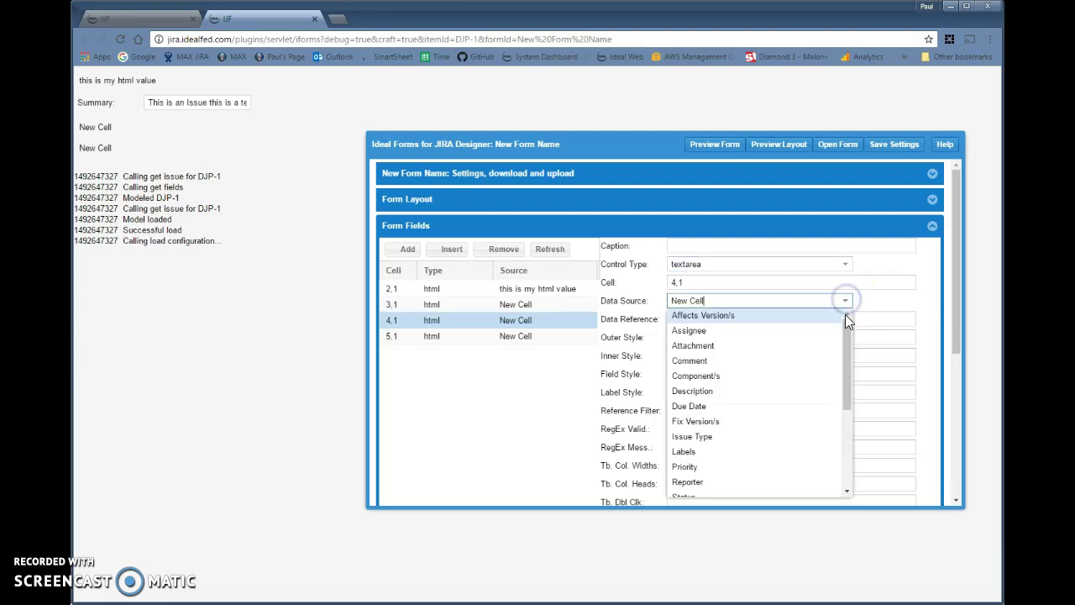
pyautogui.click(720, 390)
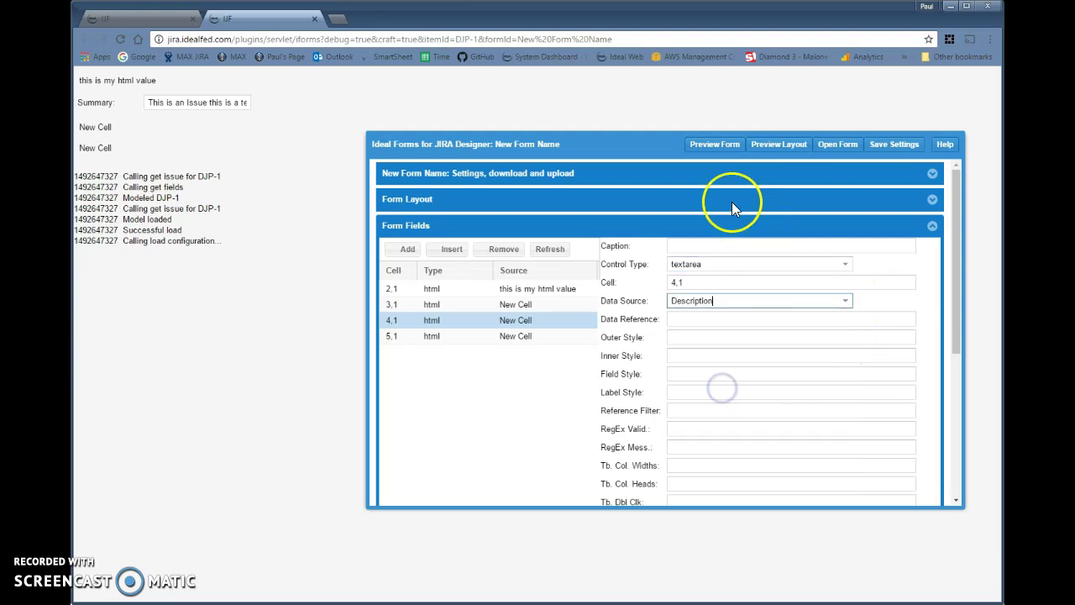
pyautogui.click(710, 149)
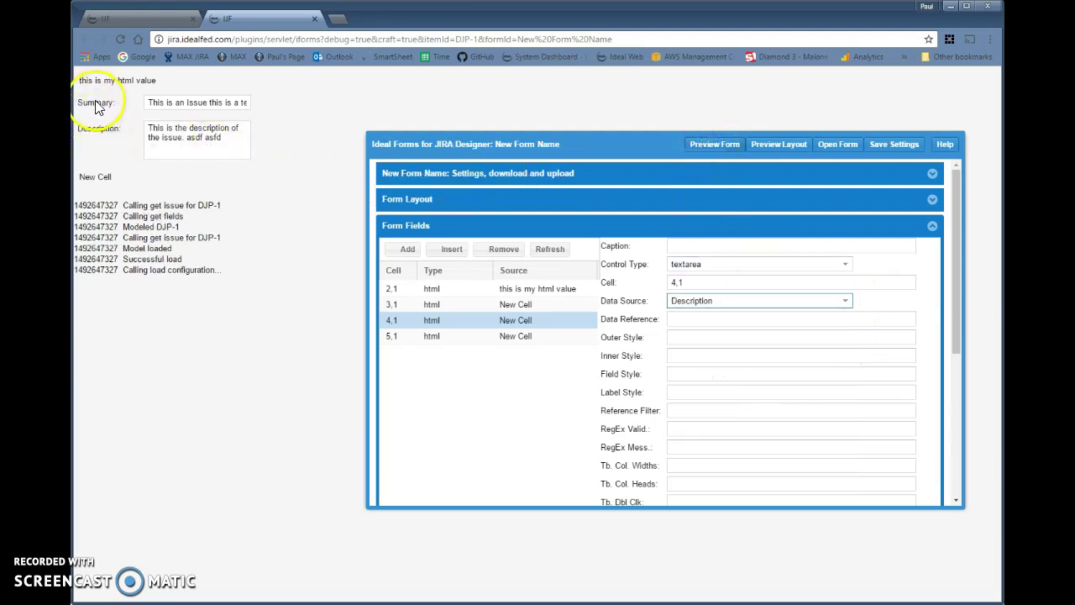
pyautogui.click(172, 103)
pyautogui.moveTo(199, 104); pyautogui.dragTo(295, 109)
pyautogui.moveTo(165, 128); pyautogui.dragTo(223, 141)
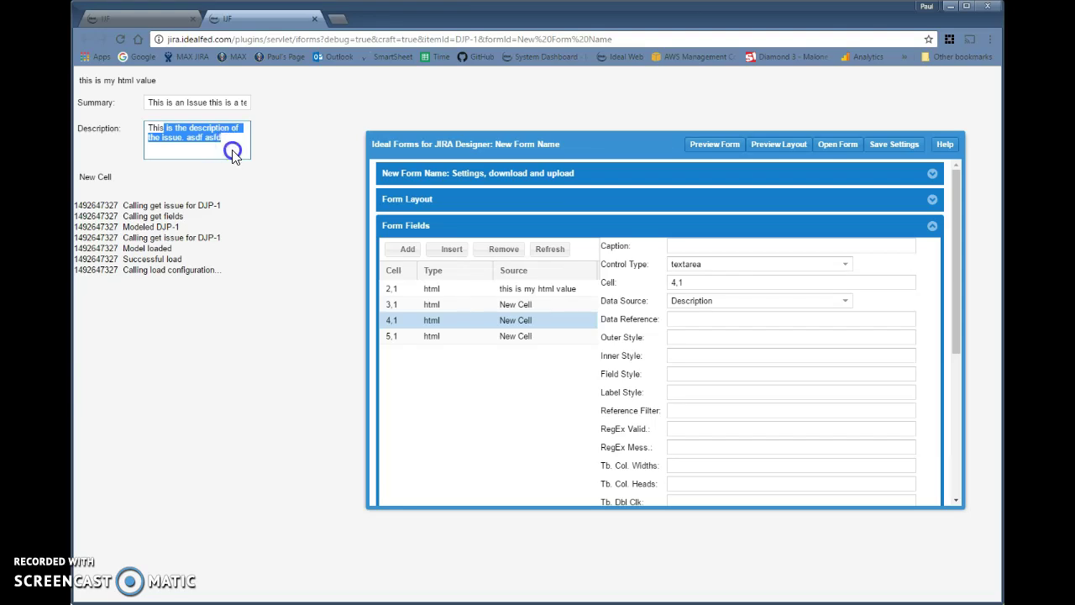
pyautogui.click(283, 148)
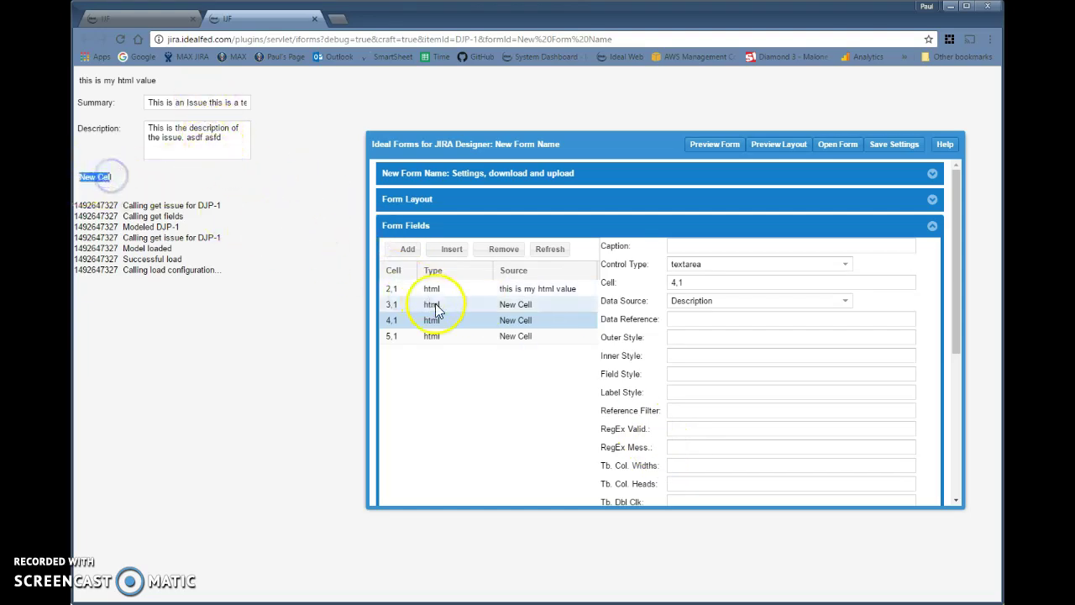
# Make field 5,1 a formbuttons control with an empty data source.
pyautogui.click(462, 336)
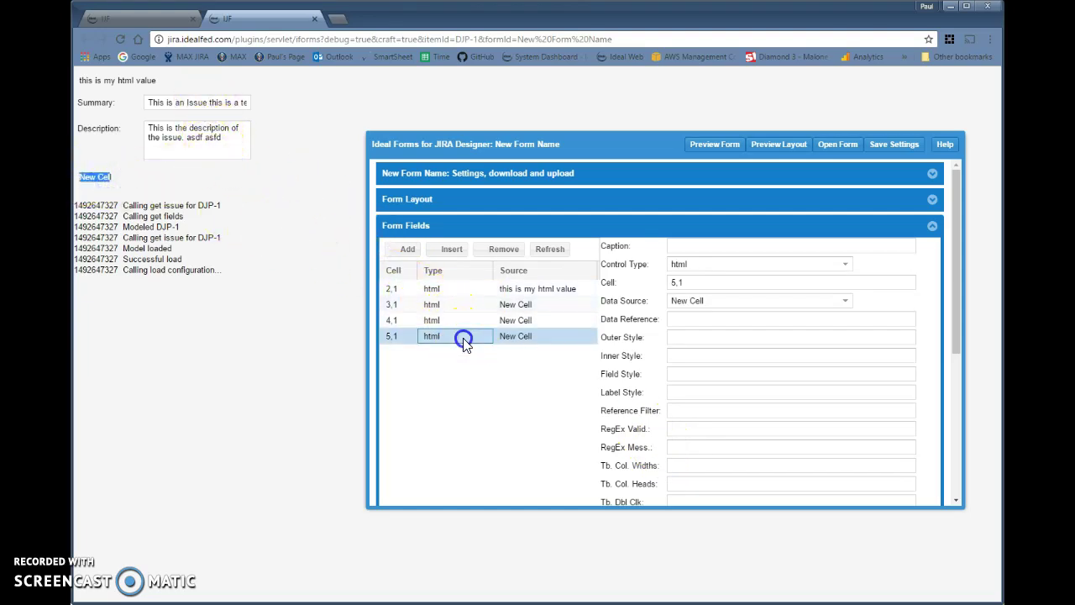
pyautogui.click(845, 265)
pyautogui.click(702, 324)
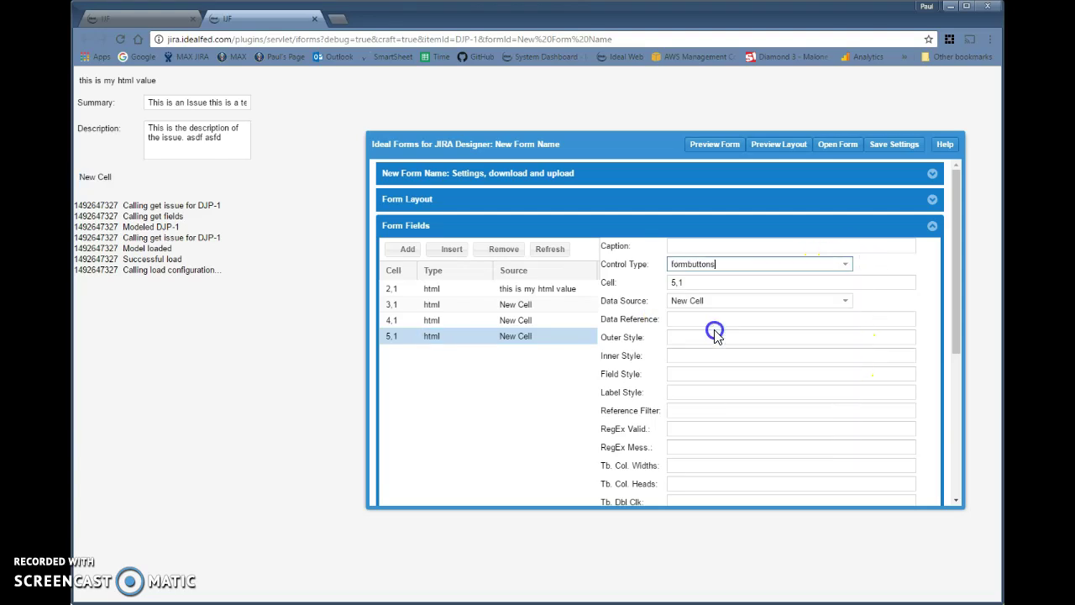
pyautogui.click(844, 300)
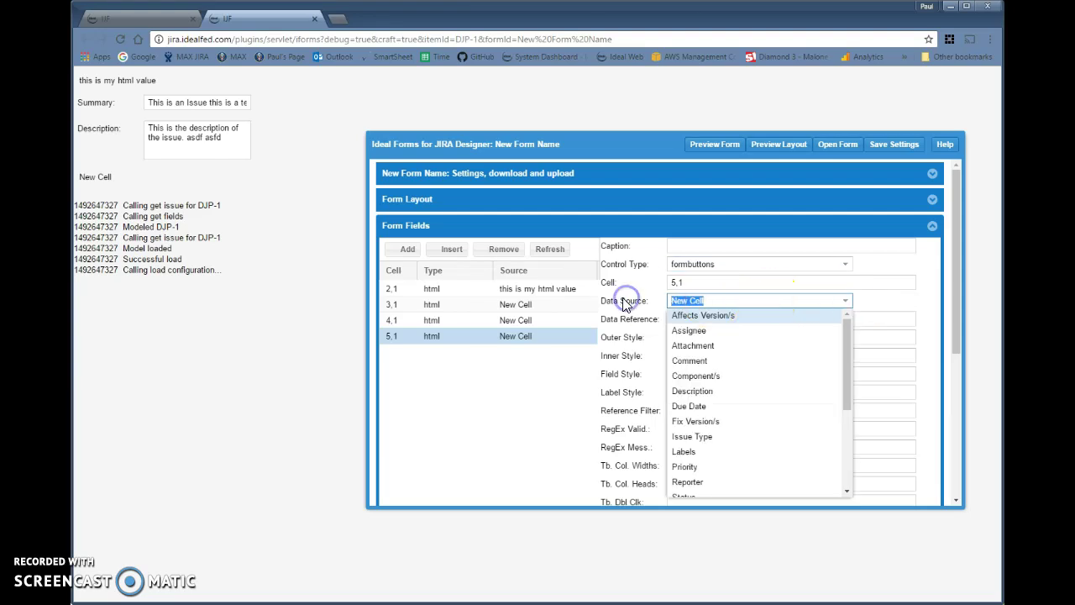
pyautogui.press('BackSpace')
# In the form preview, replace the description with 'type' and save the issue.
pyautogui.click(722, 145)
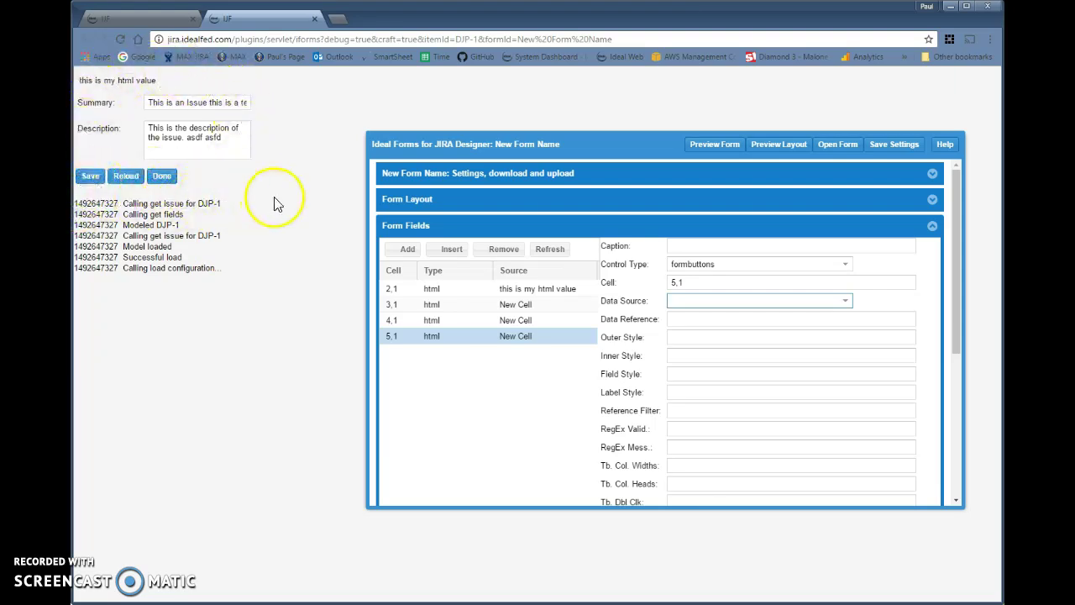
pyautogui.moveTo(222, 138); pyautogui.dragTo(138, 134)
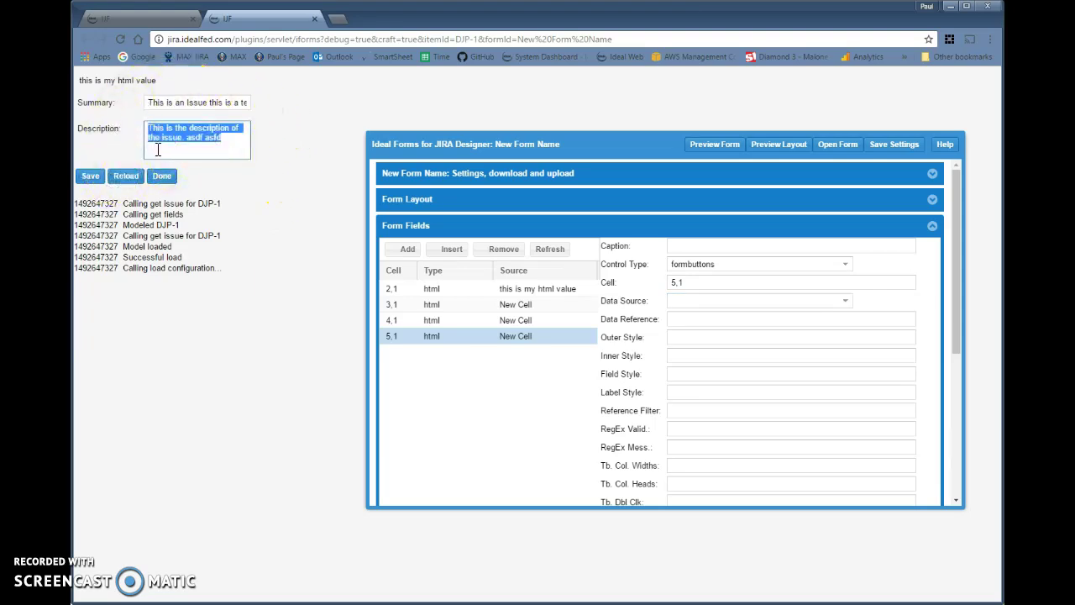
pyautogui.write('type this is new..')
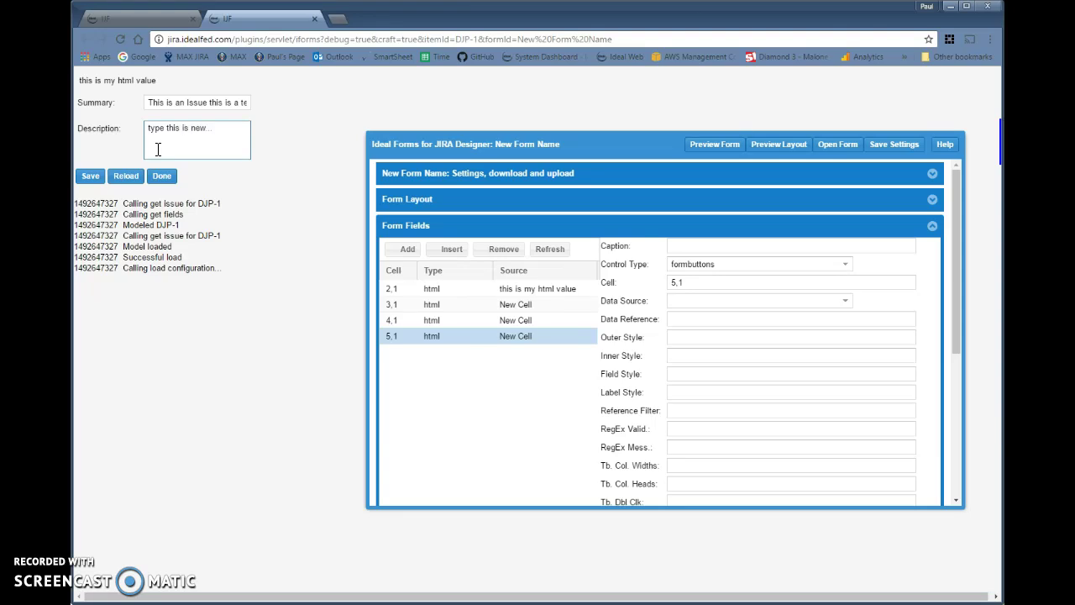
pyautogui.click(90, 176)
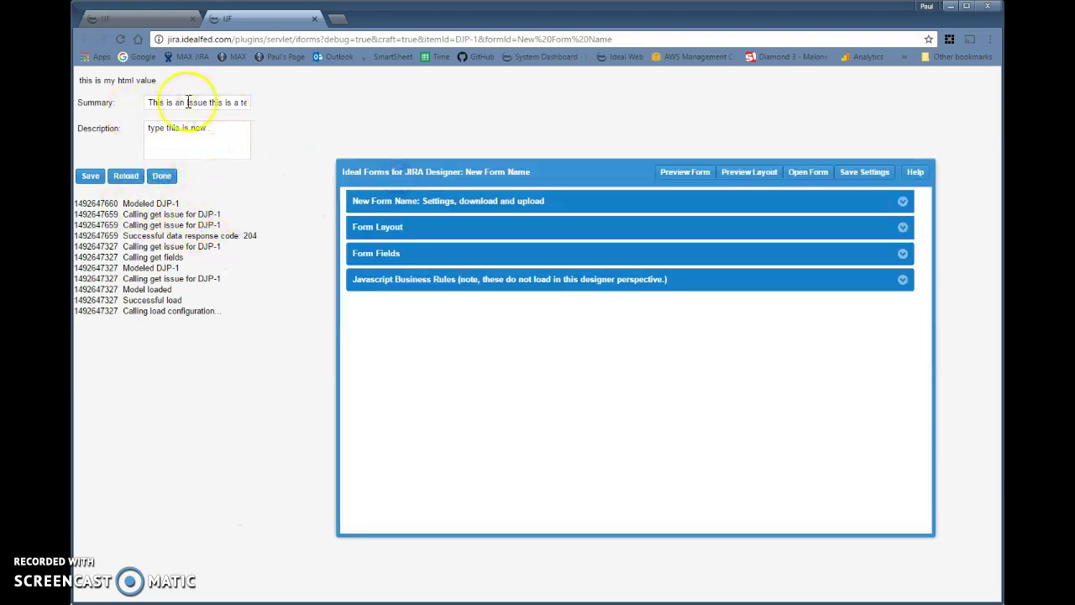
# Check the previewed Summary and Description, then save the designer settings and confirm the message.
pyautogui.moveTo(181, 103); pyautogui.dragTo(277, 103)
pyautogui.click(201, 137)
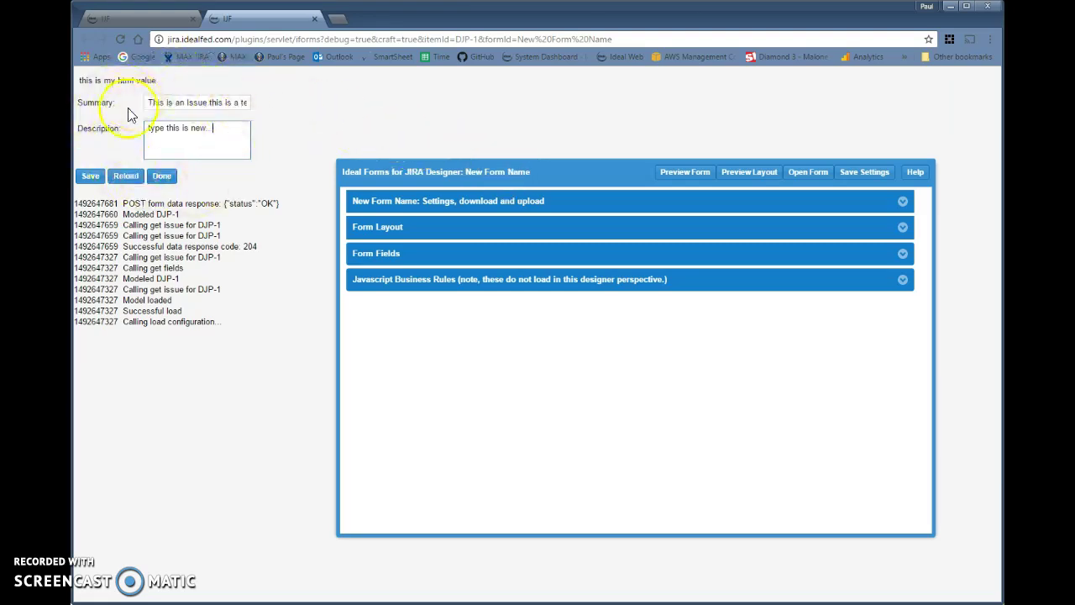
pyautogui.click(244, 125)
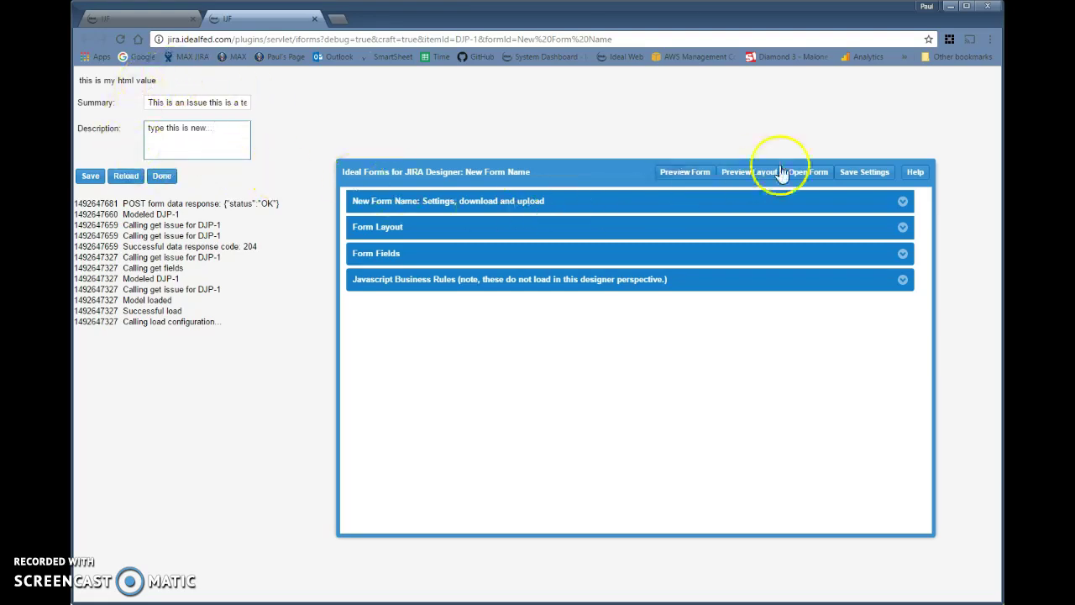
pyautogui.click(866, 173)
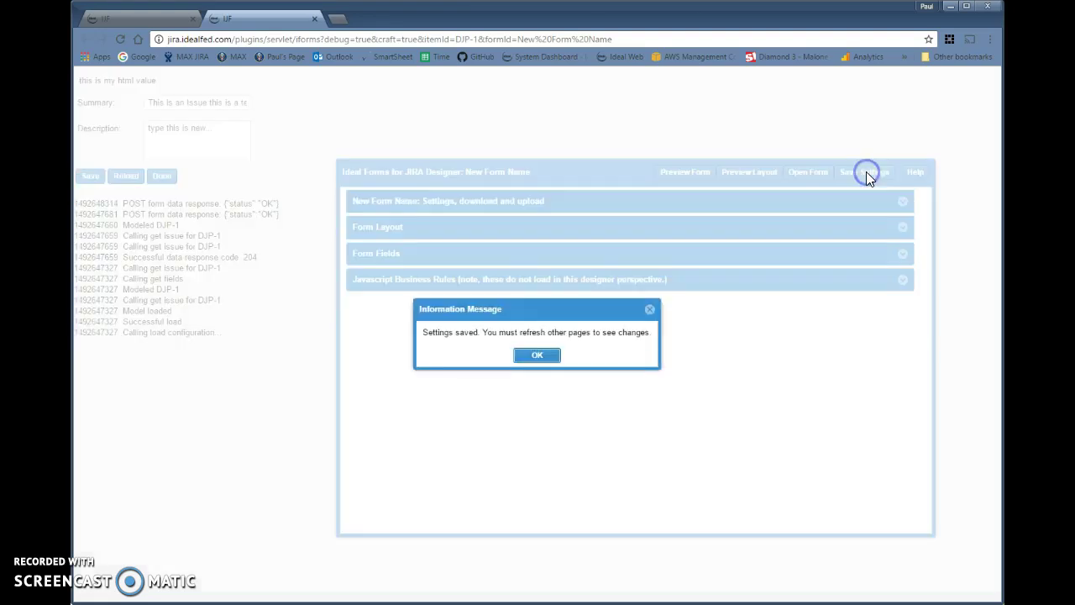
pyautogui.click(537, 359)
# Open the live form in a new tab, append 'asd asdf' to the description, and save.
pyautogui.click(153, 18)
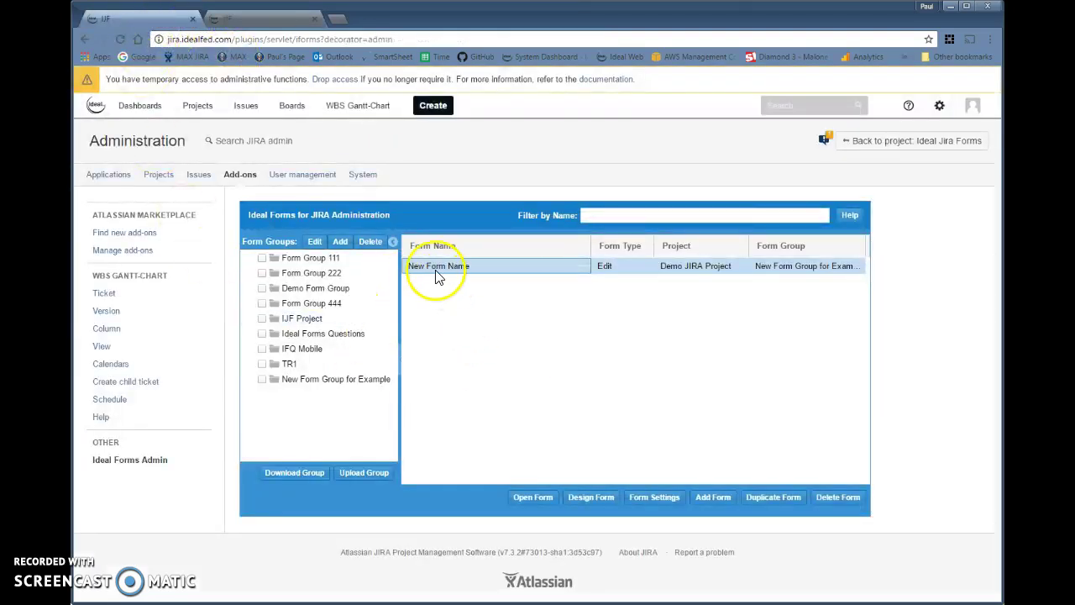
pyautogui.click(525, 499)
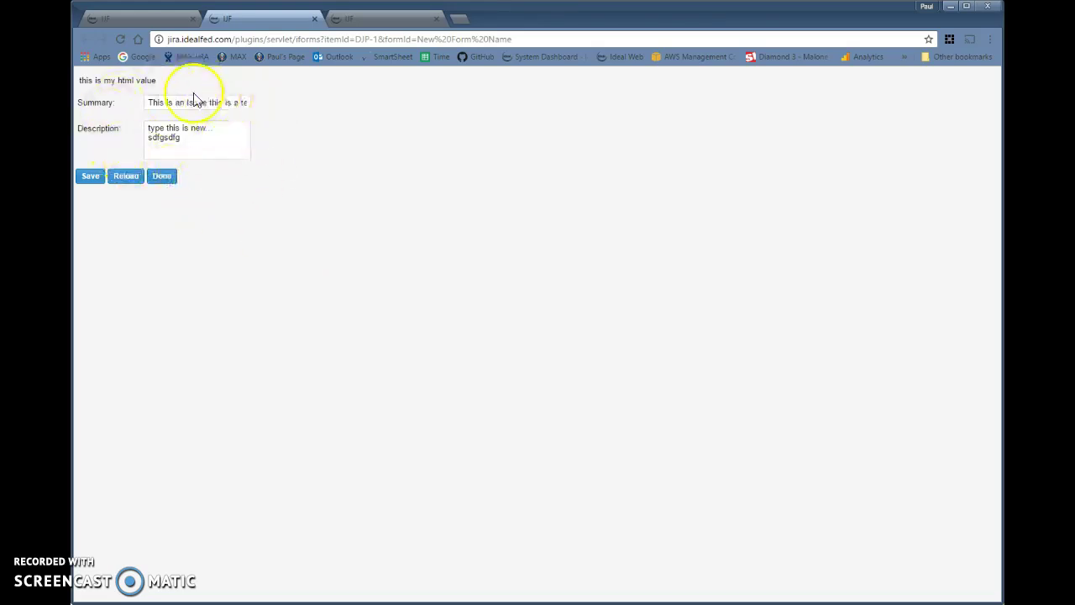
pyautogui.click(225, 140)
pyautogui.write('asd asdf')
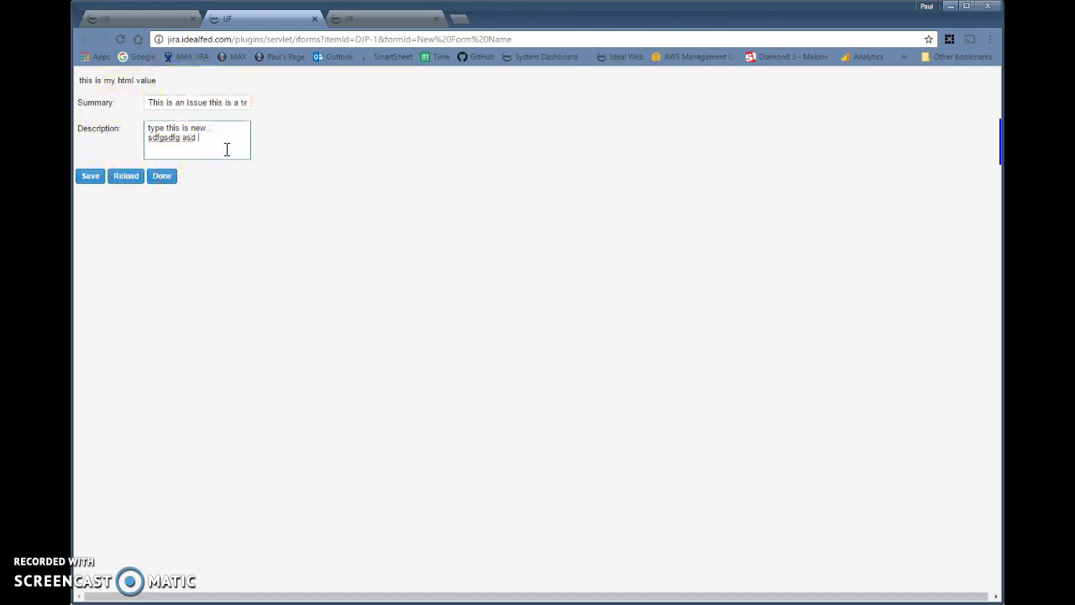
pyautogui.click(90, 180)
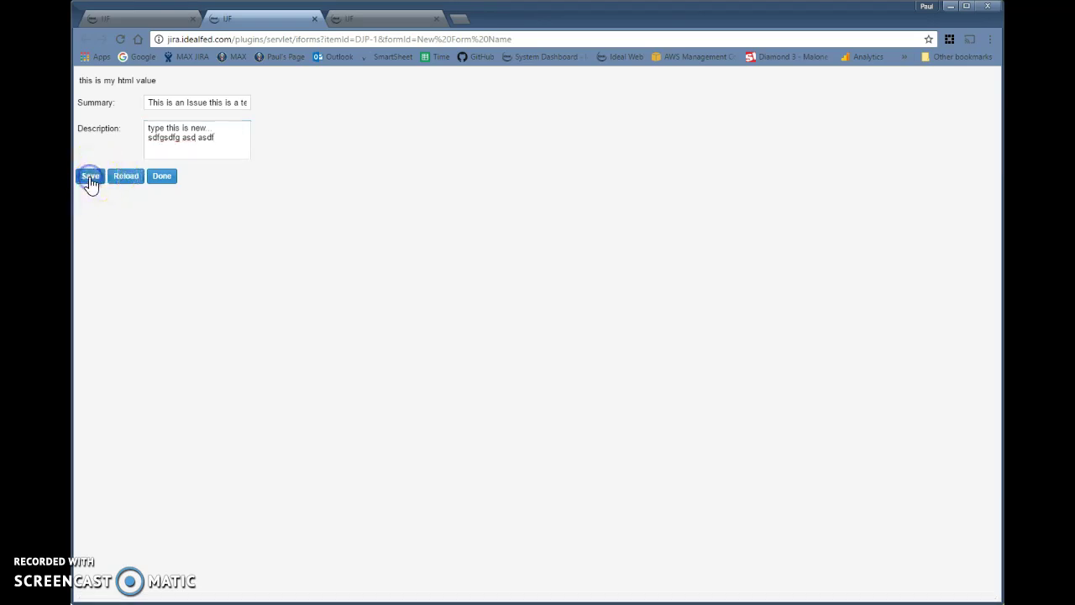
# Change the summary to 'This is new' and save it.
pyautogui.moveTo(198, 103); pyautogui.dragTo(344, 106)
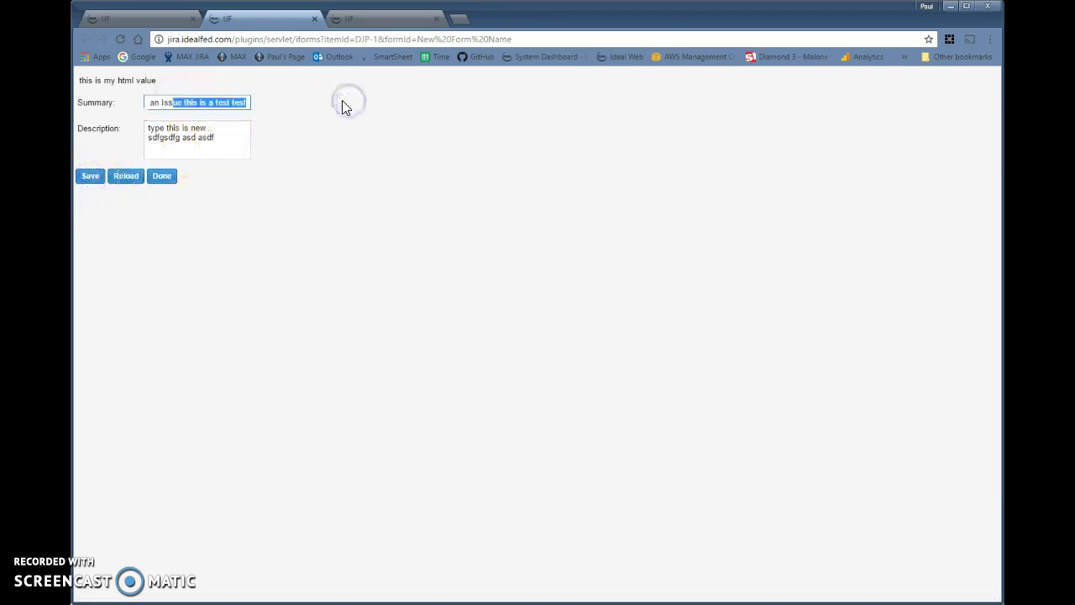
pyautogui.press('BackSpace')
pyautogui.press('BackSpace')
pyautogui.press('BackSpace')
pyautogui.press('BackSpace')
pyautogui.press('BackSpace')
pyautogui.press('BackSpace')
pyautogui.press('BackSpace')
pyautogui.write('new')
pyautogui.click(90, 176)
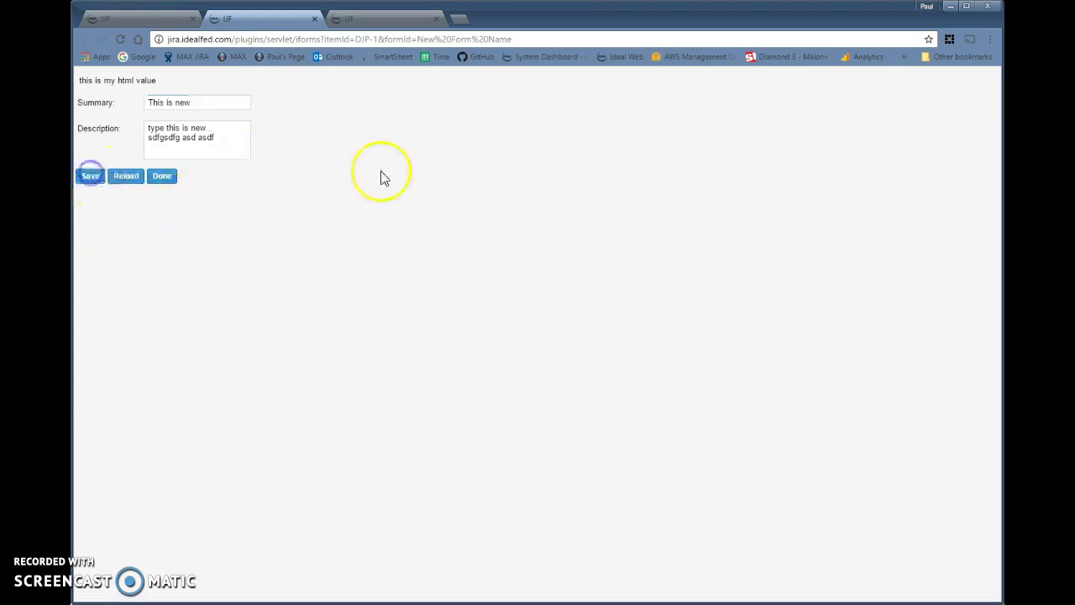
# Close the live form tab, reload the designer to show the saved summary, and move its panel aside.
pyautogui.click(314, 20)
pyautogui.click(277, 19)
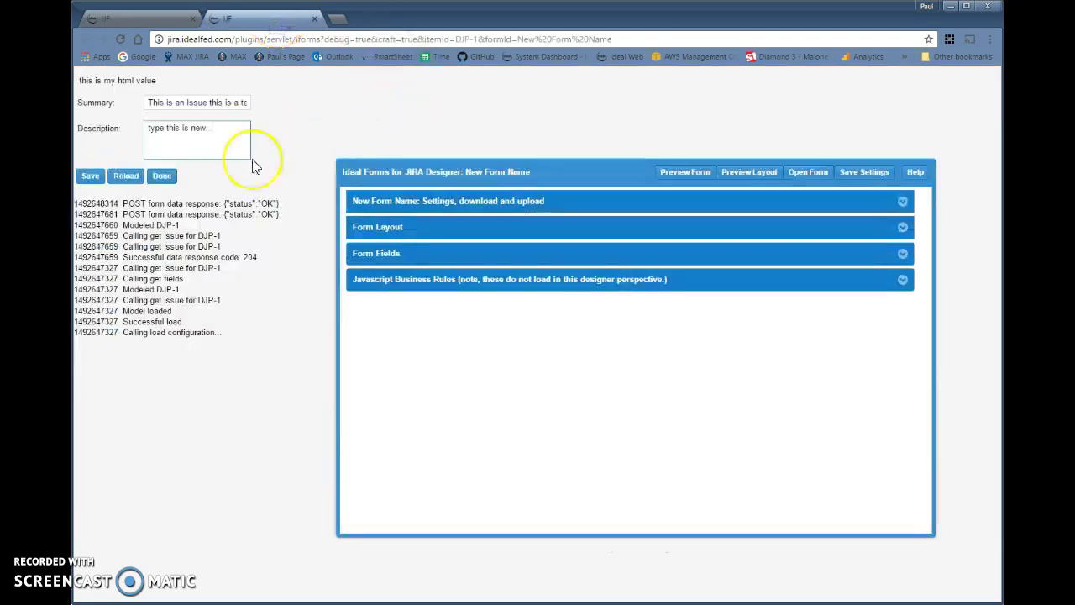
pyautogui.click(121, 39)
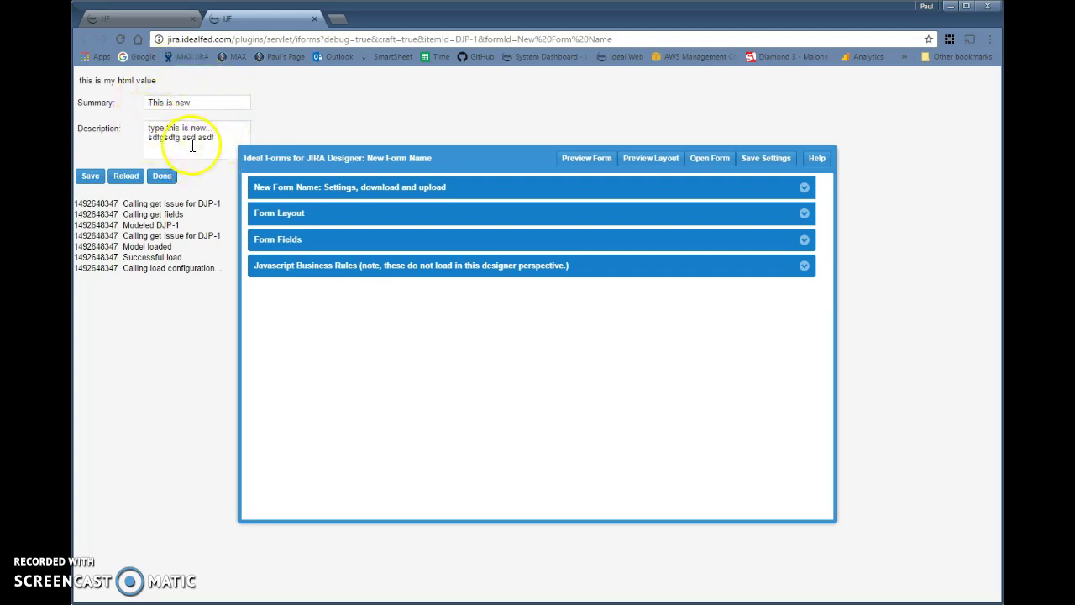
pyautogui.moveTo(308, 161); pyautogui.dragTo(343, 164)
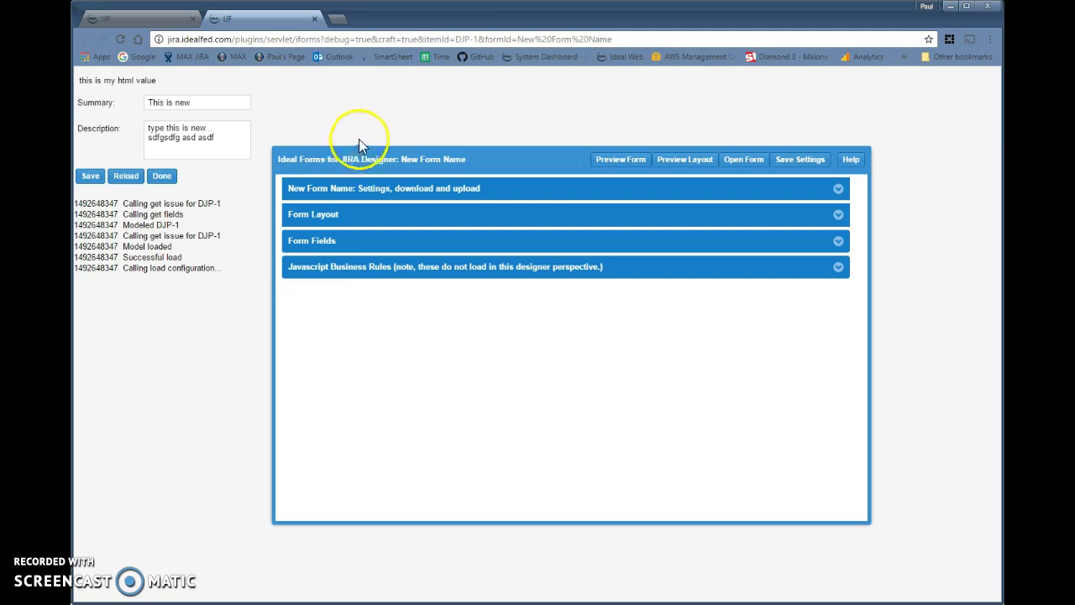
# Start a new form in New Form Group for Example.
pyautogui.click(154, 21)
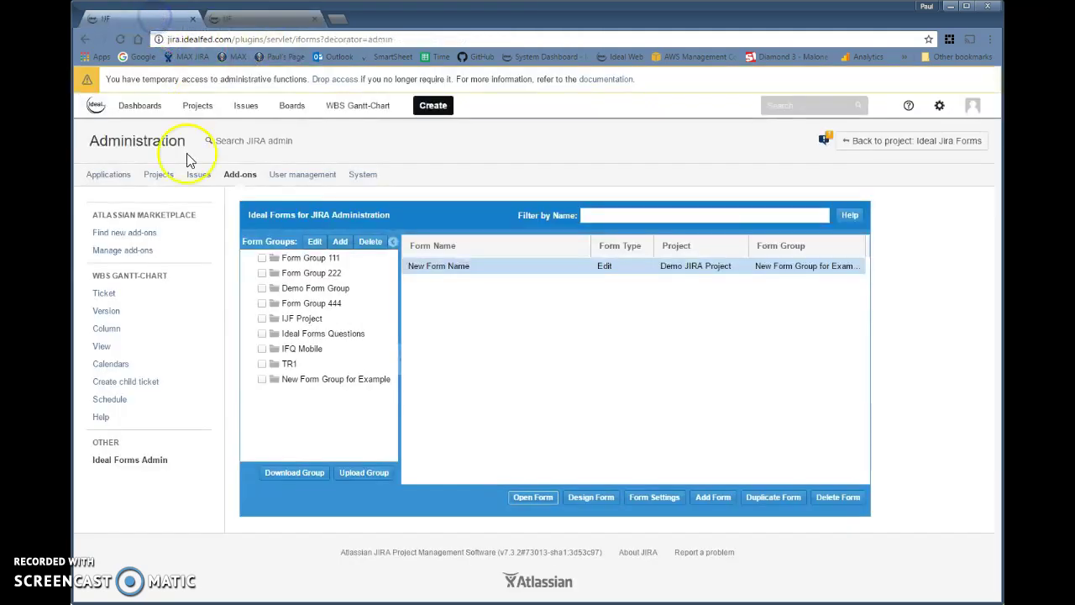
pyautogui.click(711, 497)
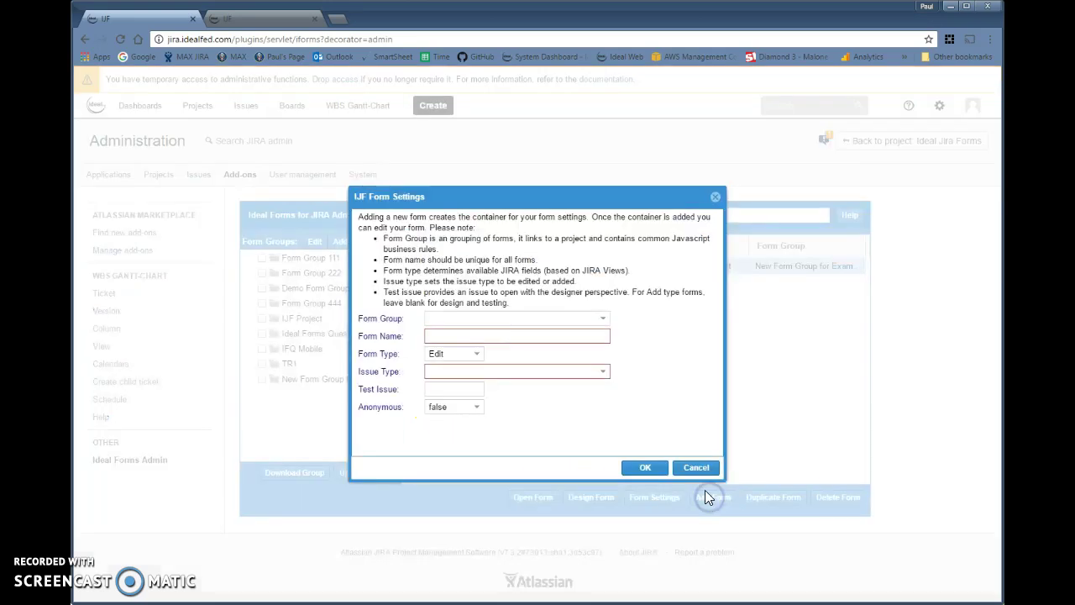
pyautogui.click(602, 319)
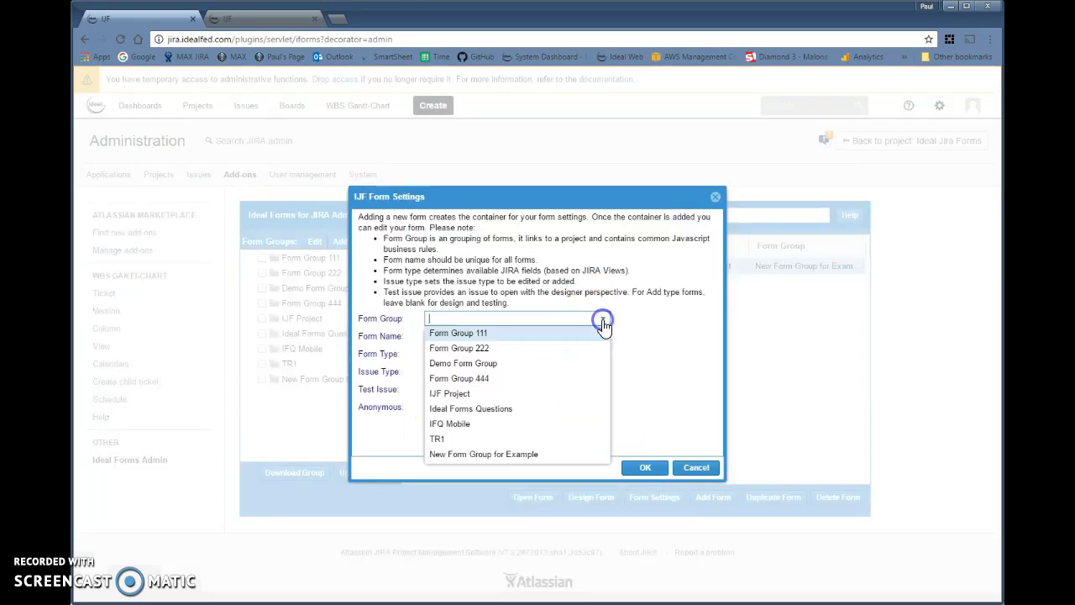
pyautogui.click(527, 454)
# Name it New Form List Demo with type List and issue type Task, create it, and open its designer.
pyautogui.click(510, 337)
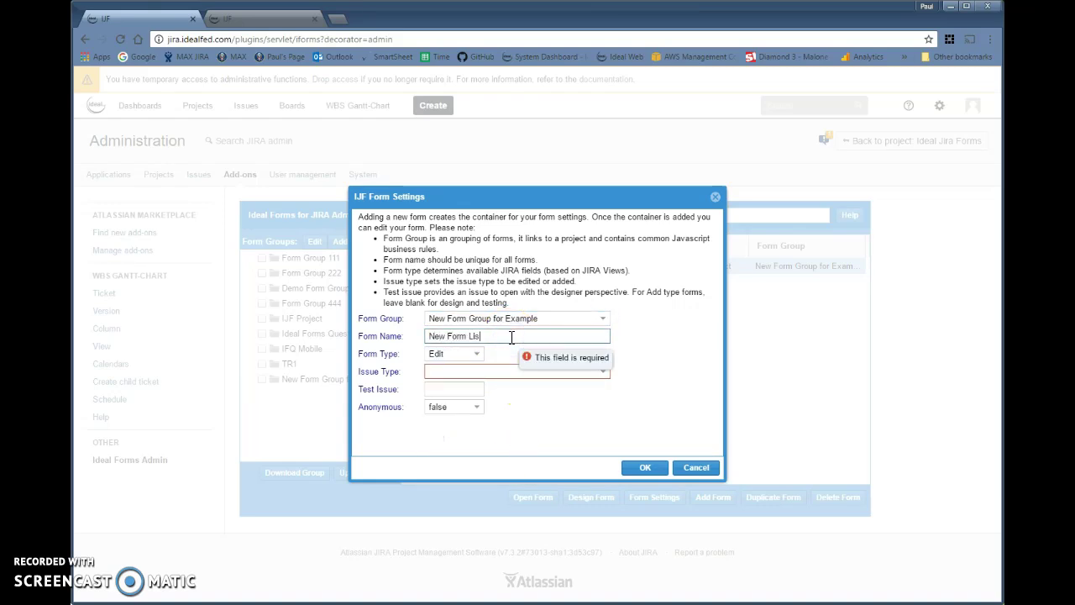
pyautogui.click(491, 325)
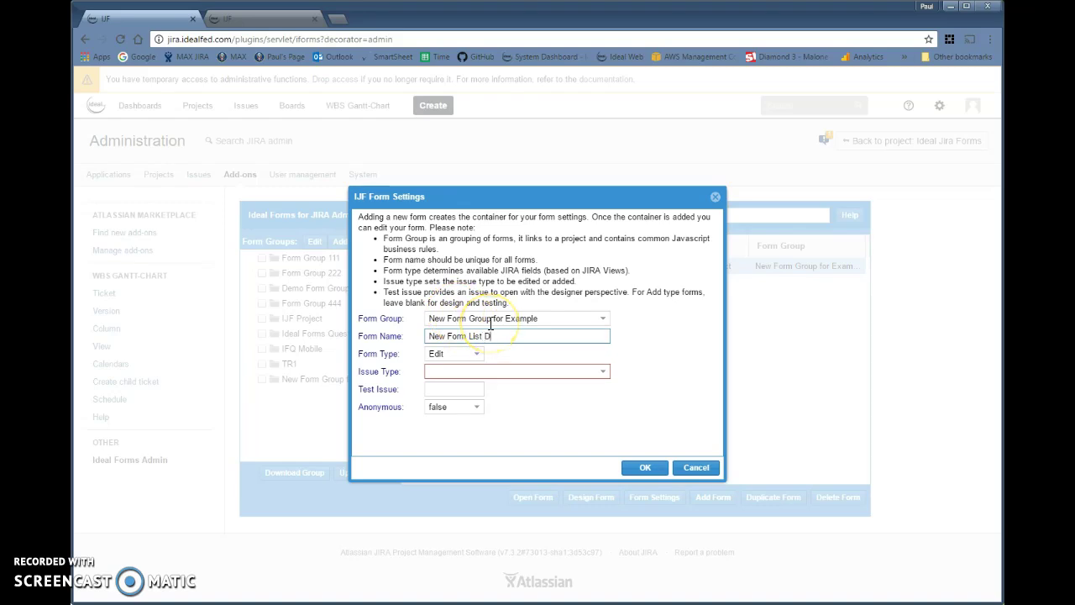
pyautogui.click(454, 354)
pyautogui.click(441, 399)
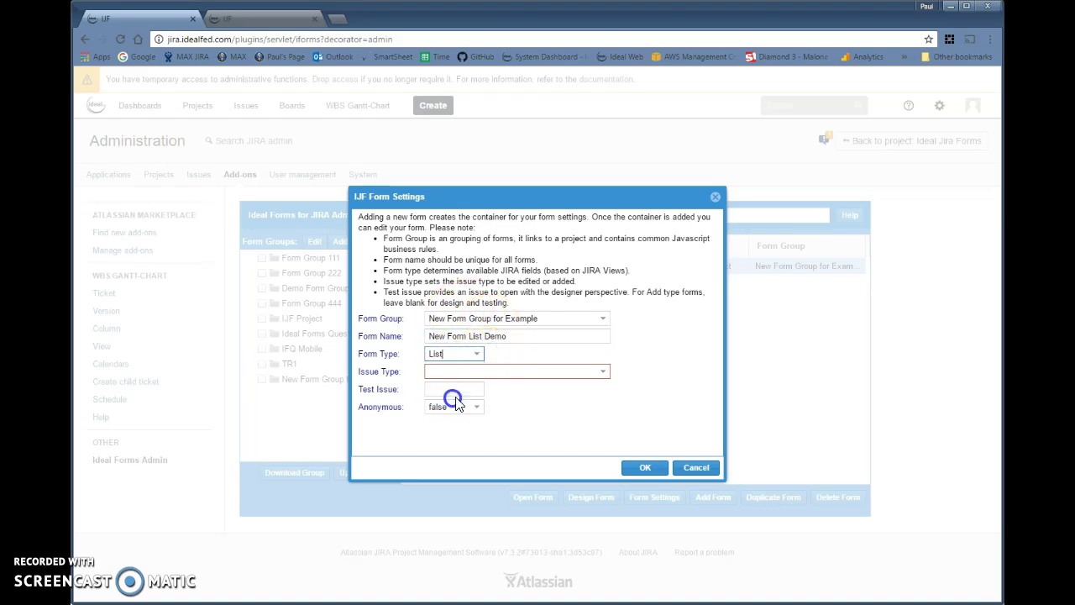
pyautogui.click(602, 371)
pyautogui.click(499, 385)
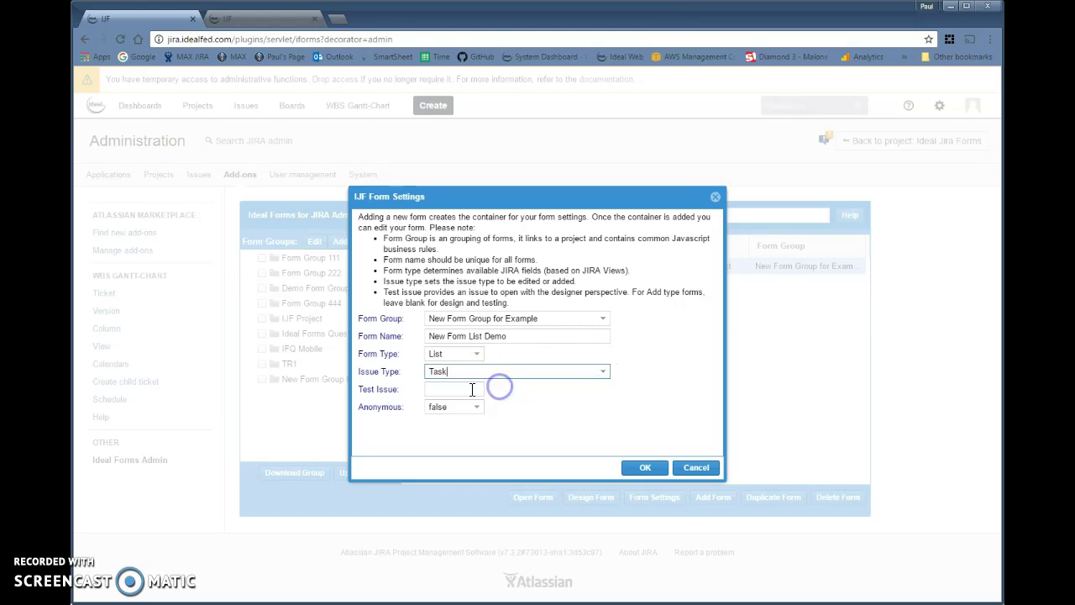
pyautogui.click(480, 390)
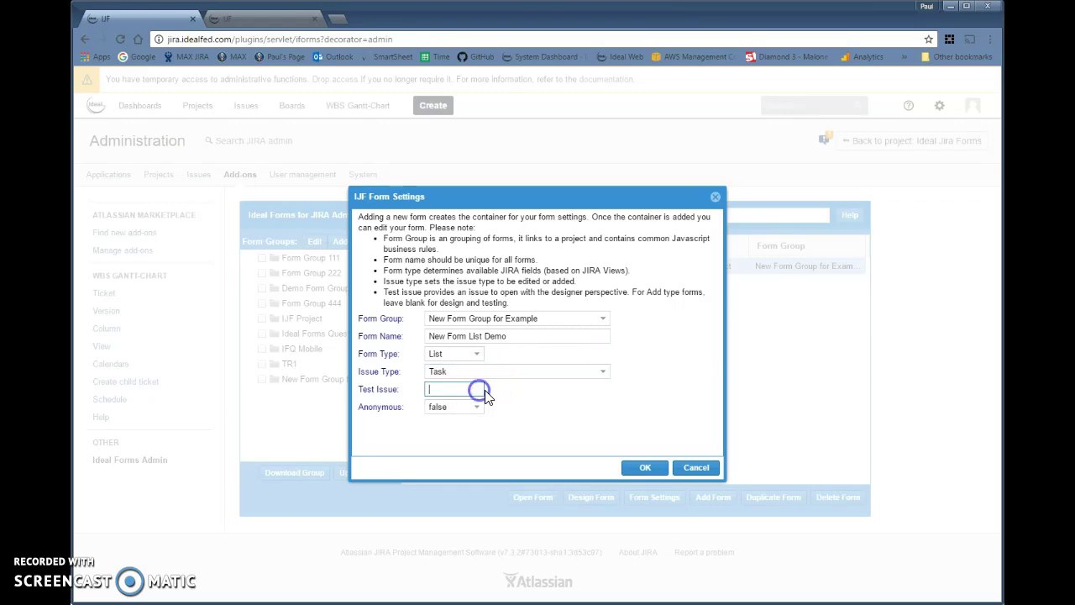
pyautogui.click(644, 468)
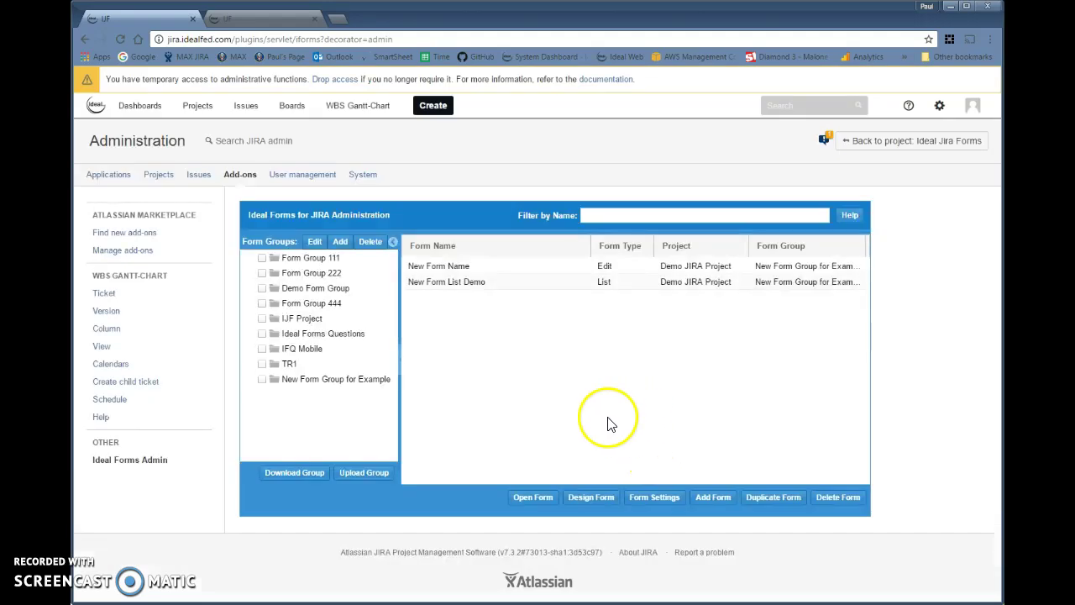
pyautogui.click(480, 287)
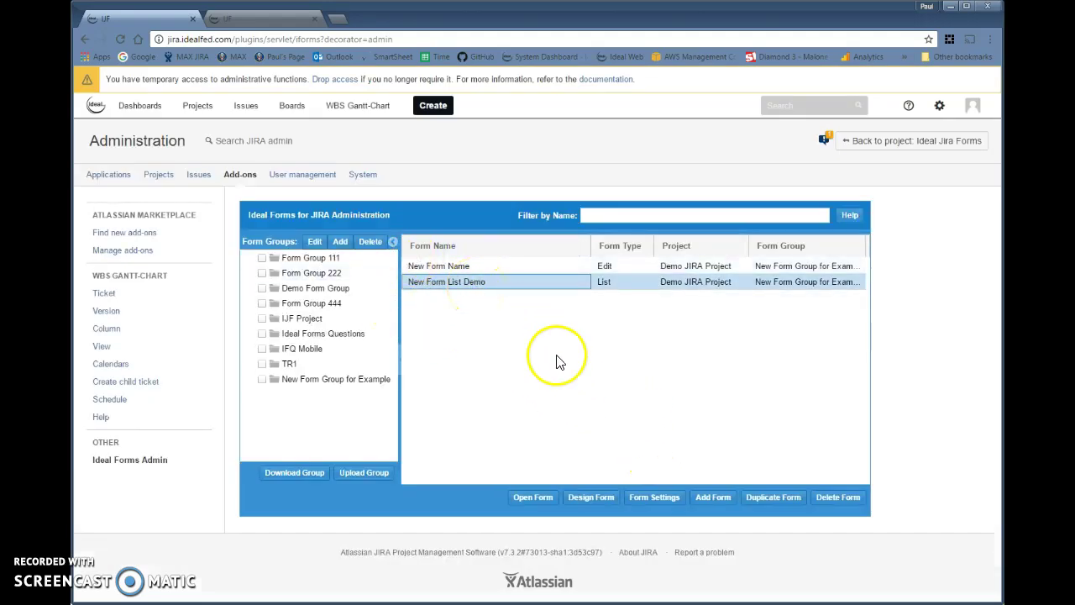
pyautogui.click(591, 500)
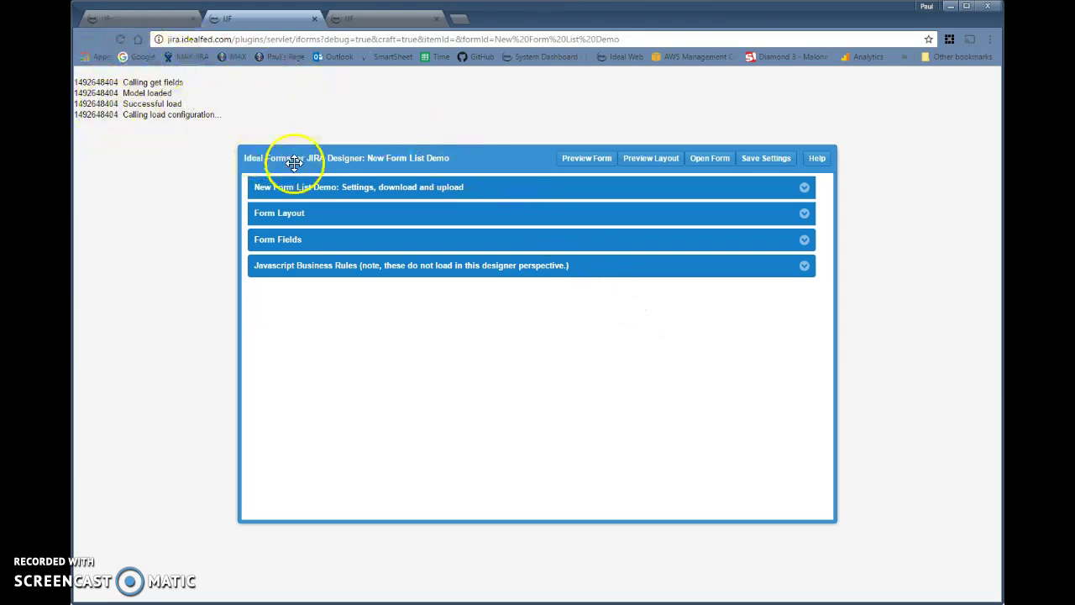
# Set the list form's layout to 1 row and 1 column.
pyautogui.moveTo(297, 163); pyautogui.dragTo(344, 164)
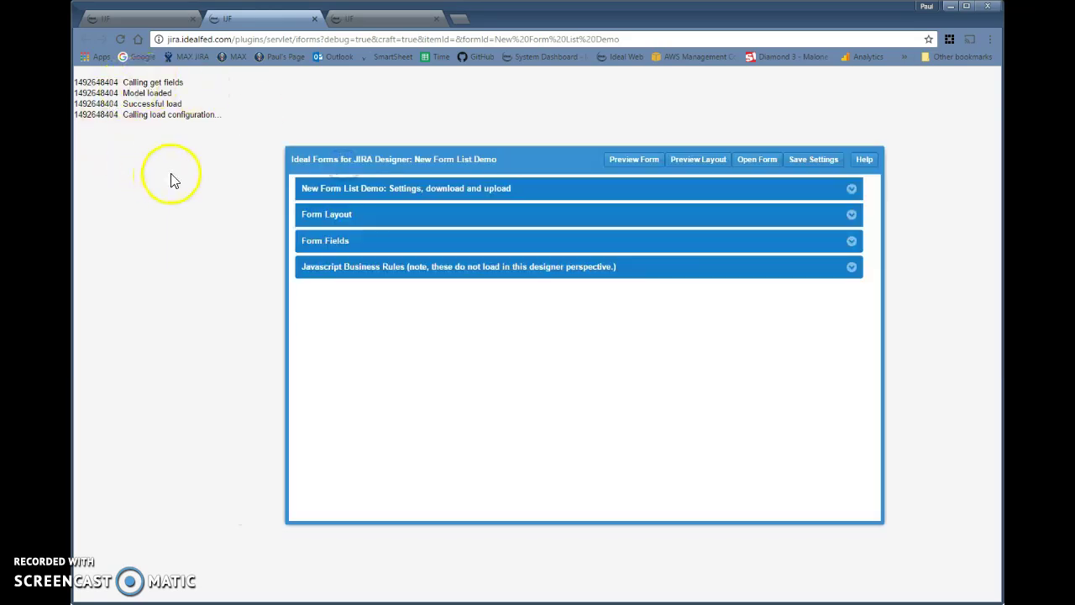
pyautogui.click(852, 215)
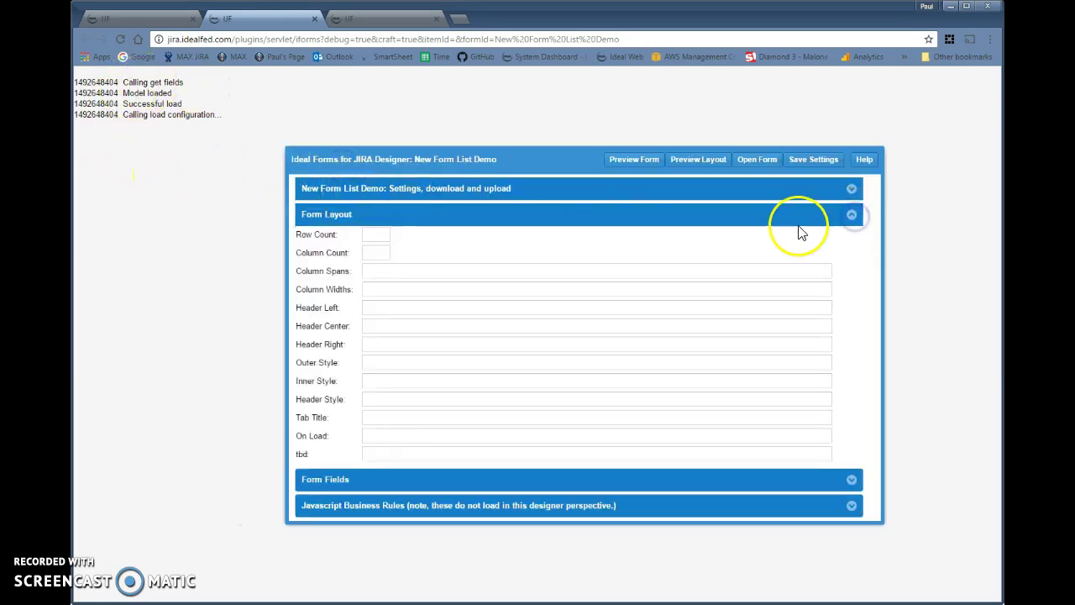
pyautogui.click(377, 236)
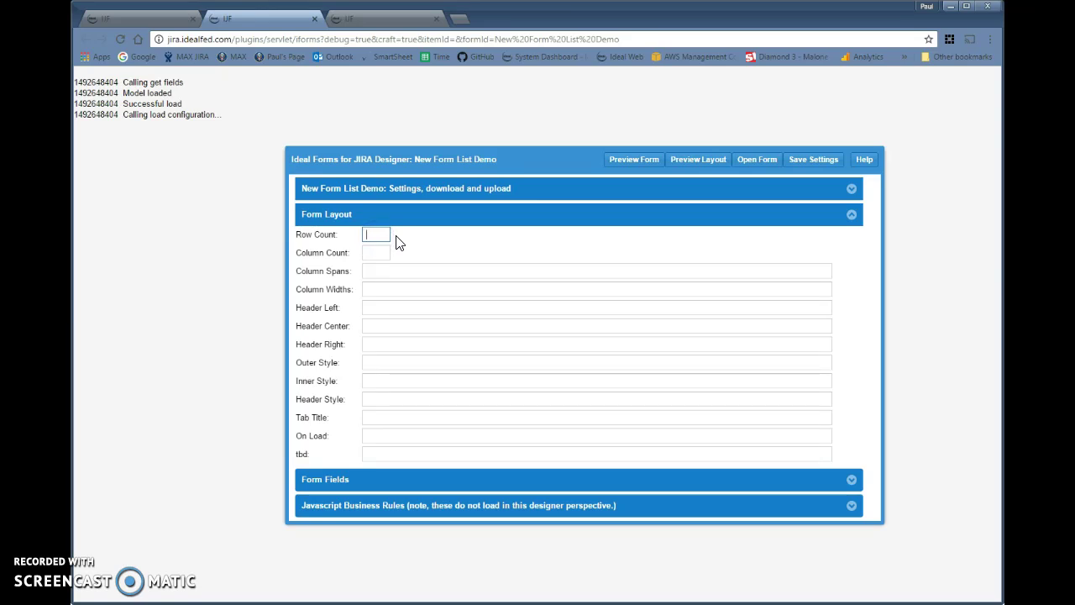
pyautogui.write('1')
pyautogui.click(378, 251)
pyautogui.write('1')
pyautogui.click(852, 215)
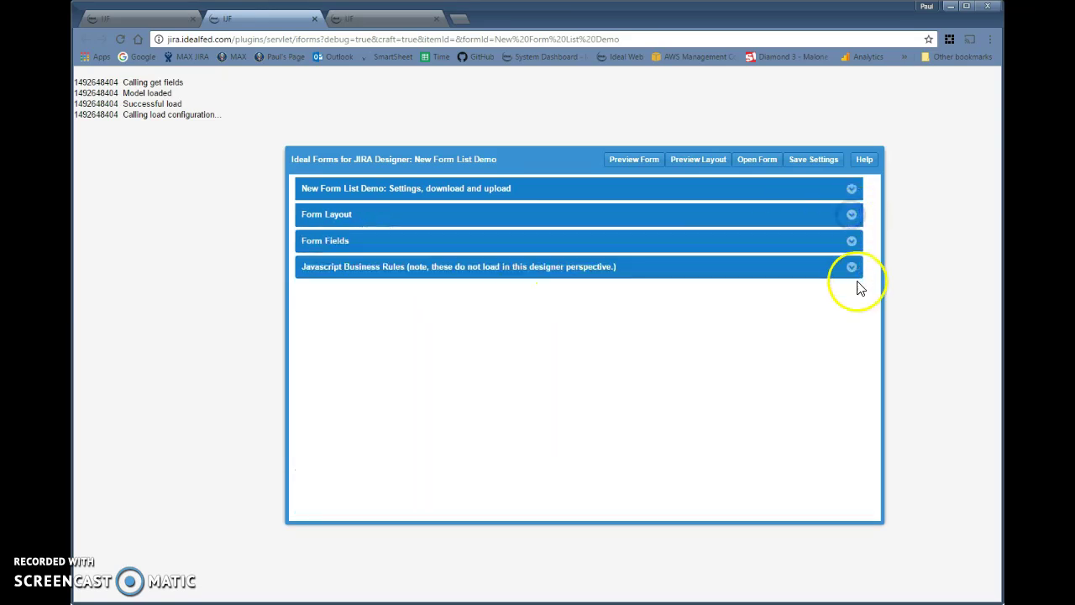
pyautogui.click(853, 243)
# Add field 2,1 as an itemlist control with data source project=DJP.
pyautogui.click(327, 263)
pyautogui.click(356, 305)
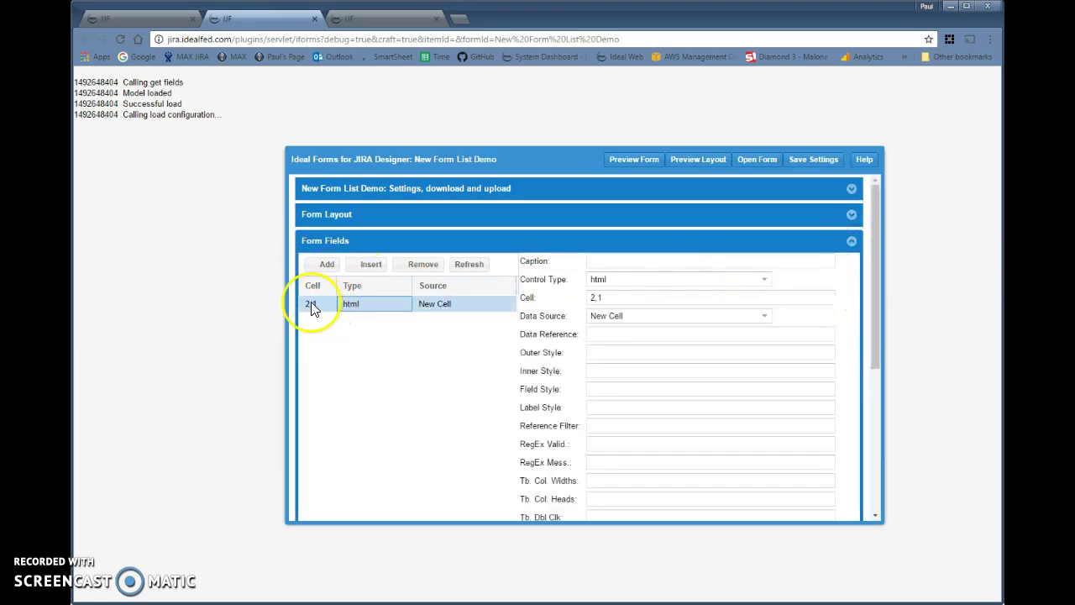
pyautogui.click(767, 281)
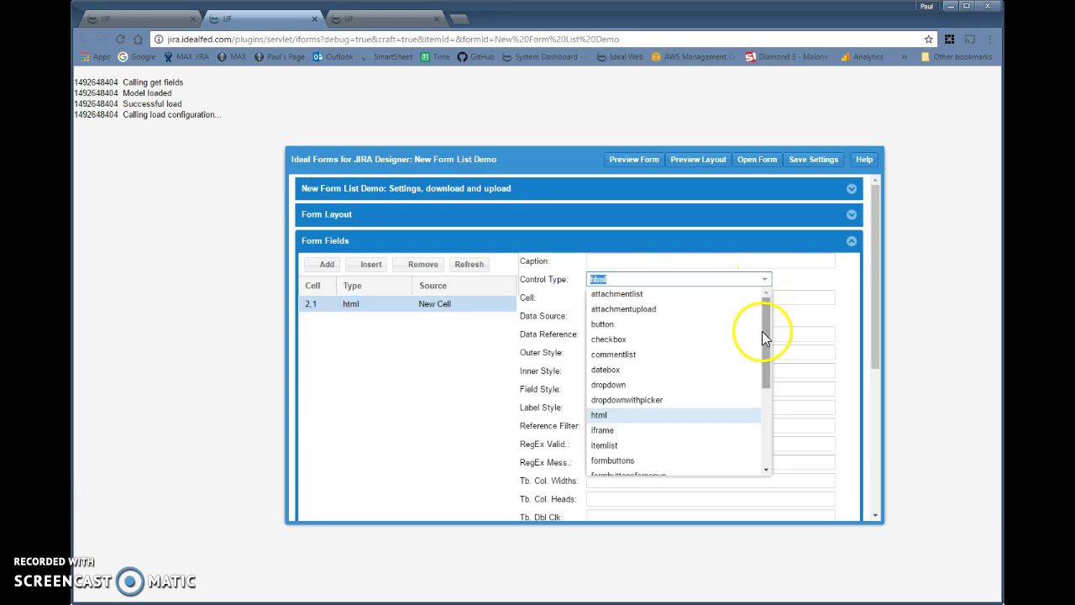
pyautogui.moveTo(762, 331); pyautogui.dragTo(767, 353)
pyautogui.click(630, 401)
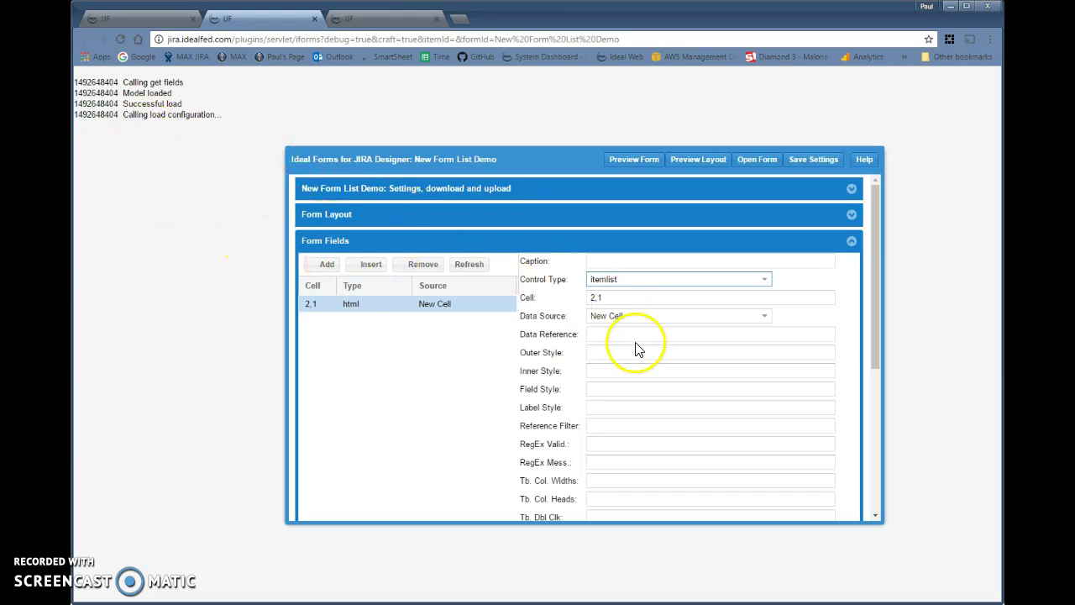
pyautogui.moveTo(629, 318); pyautogui.dragTo(537, 301)
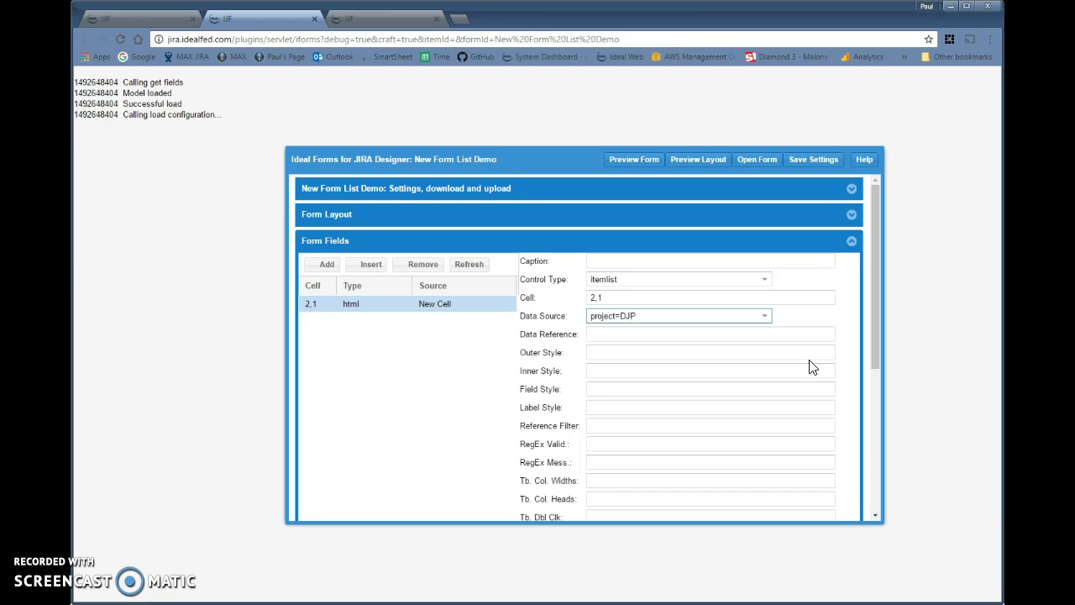
# Set the data reference to key,summary, then preview the list, widen Summary, and pick DJP-1.
pyautogui.press('Tab')
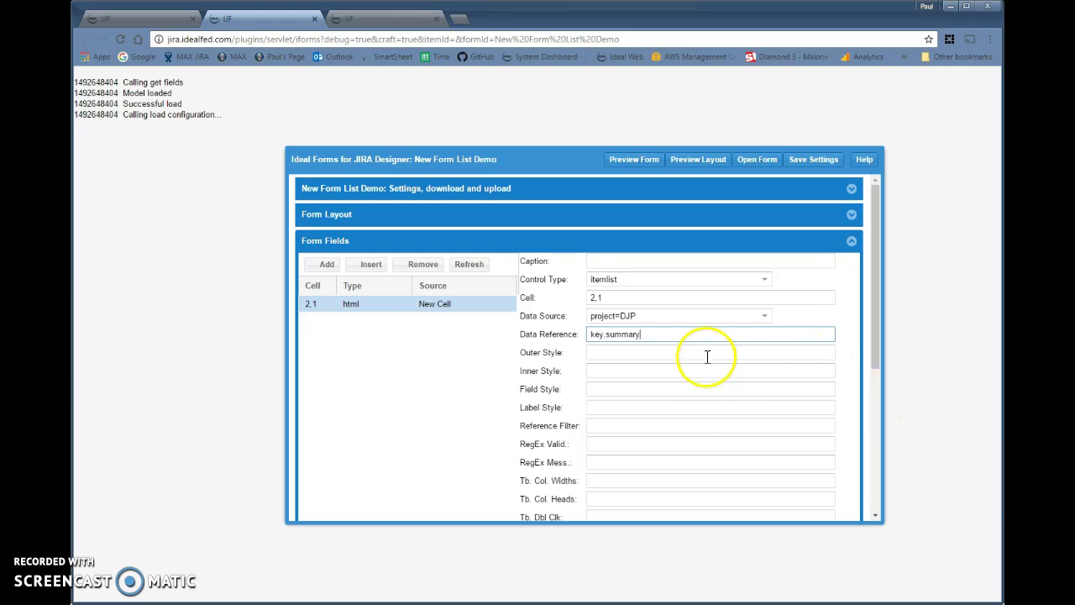
pyautogui.click(633, 162)
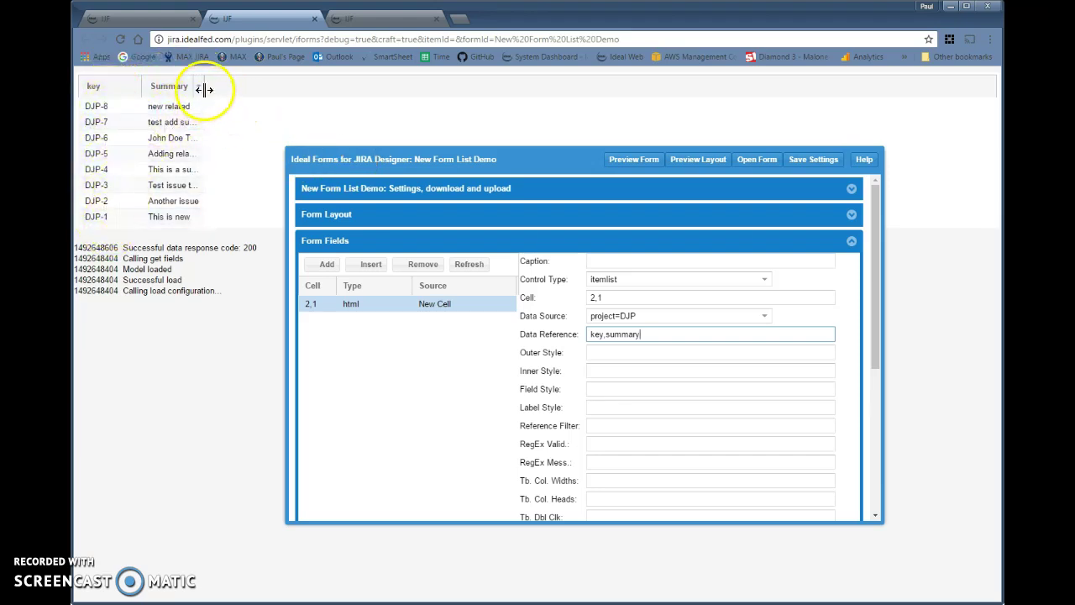
pyautogui.moveTo(205, 86); pyautogui.dragTo(493, 94)
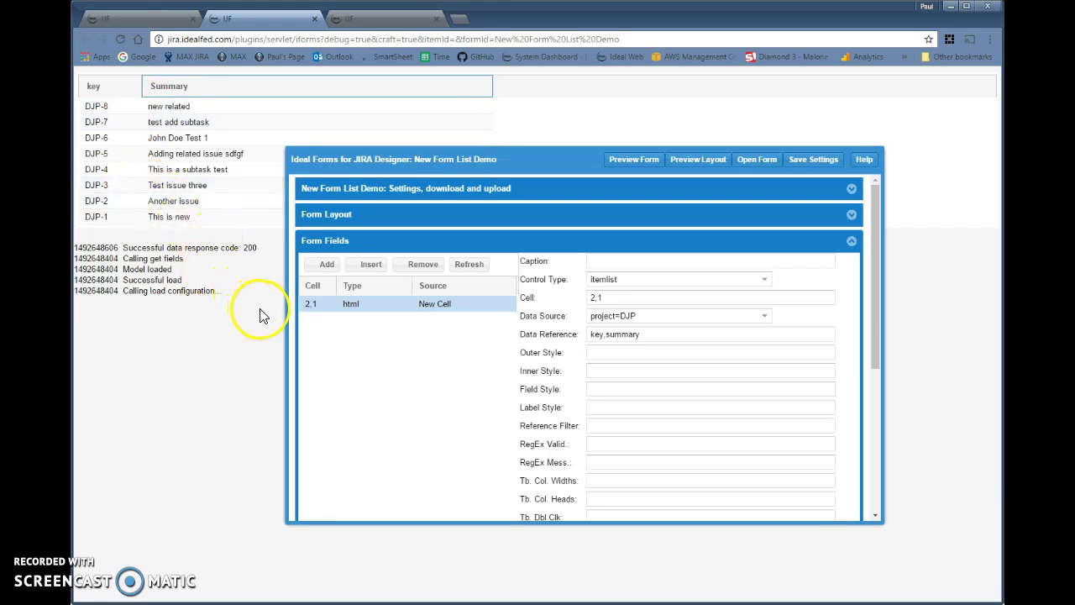
pyautogui.click(194, 154)
pyautogui.click(190, 216)
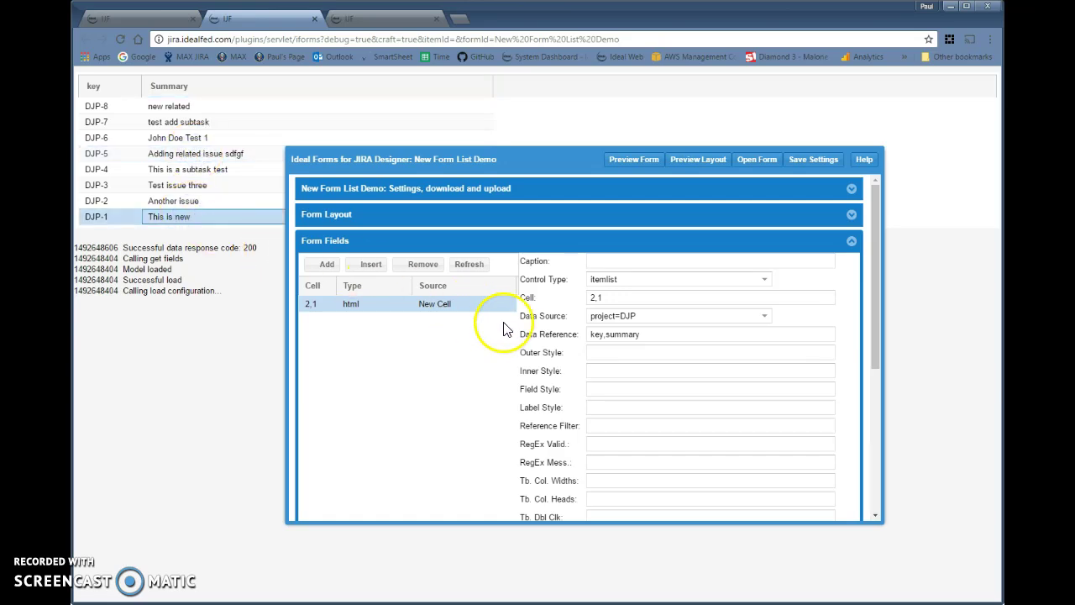
# Set the table column widths to 150, 700 and preview the list.
pyautogui.click(602, 481)
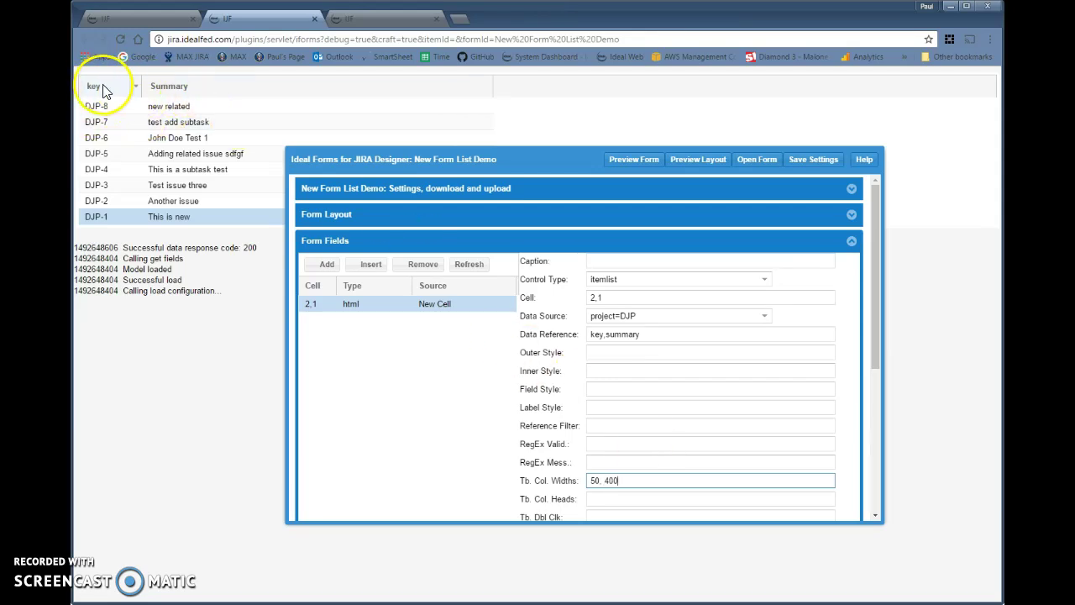
pyautogui.click(632, 164)
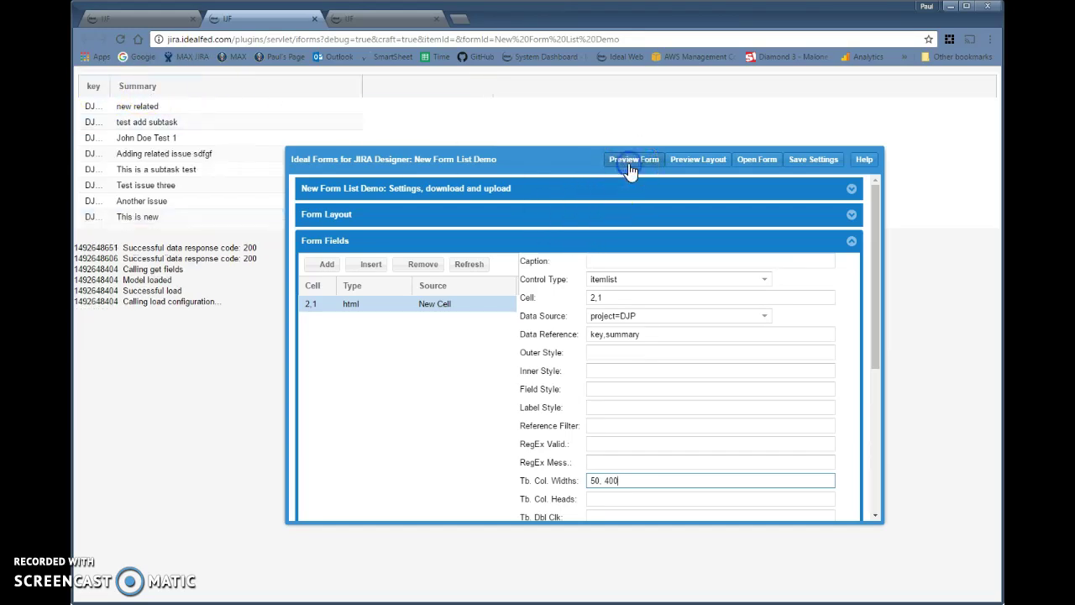
pyautogui.click(595, 480)
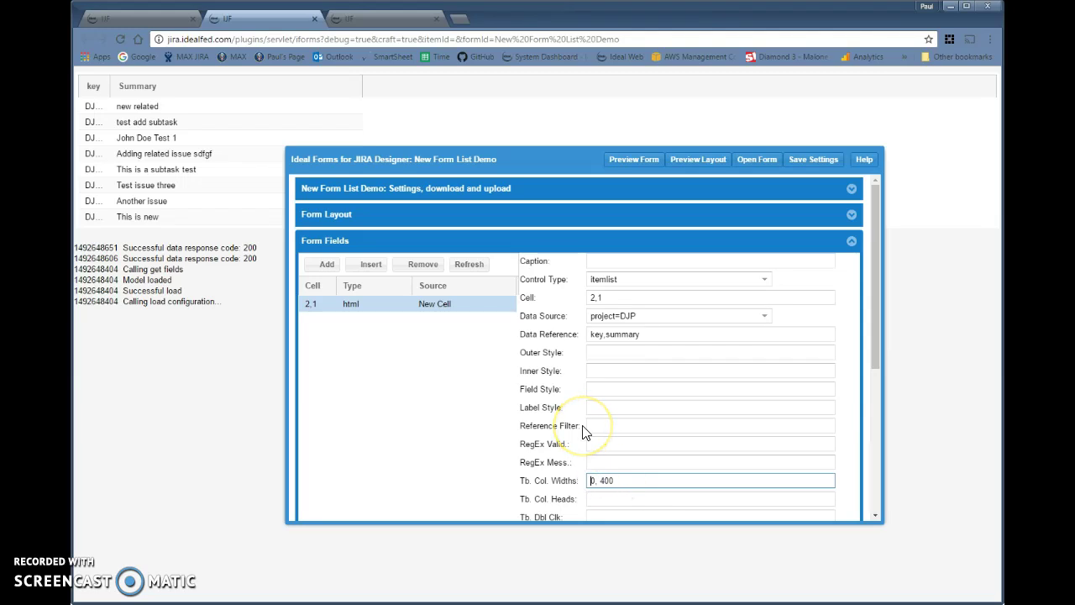
pyautogui.click(558, 406)
pyautogui.click(611, 481)
pyautogui.press('BackSpace')
pyautogui.write('7')
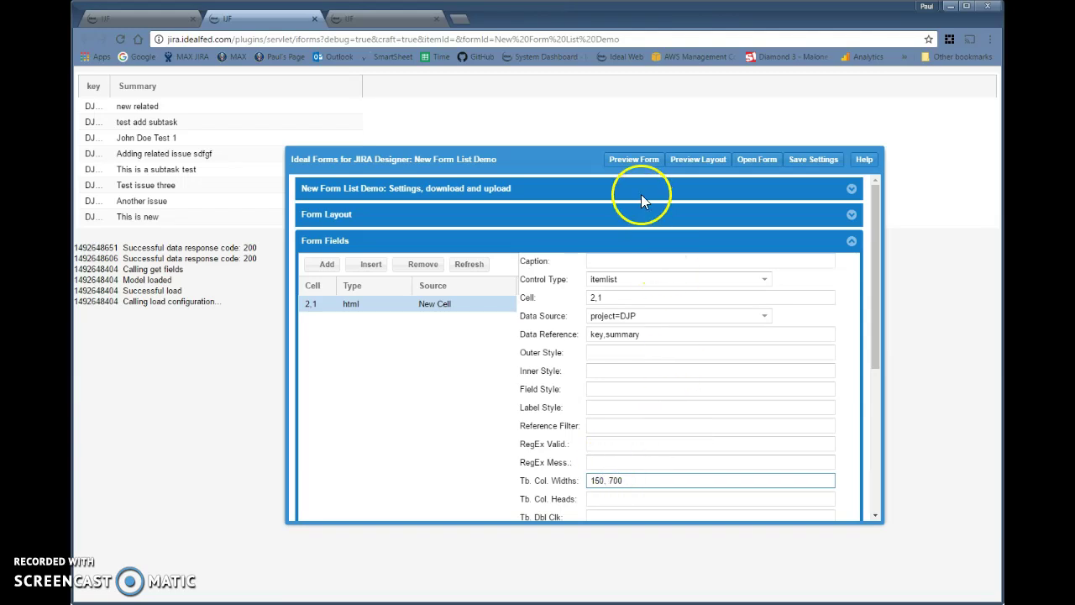
pyautogui.click(630, 161)
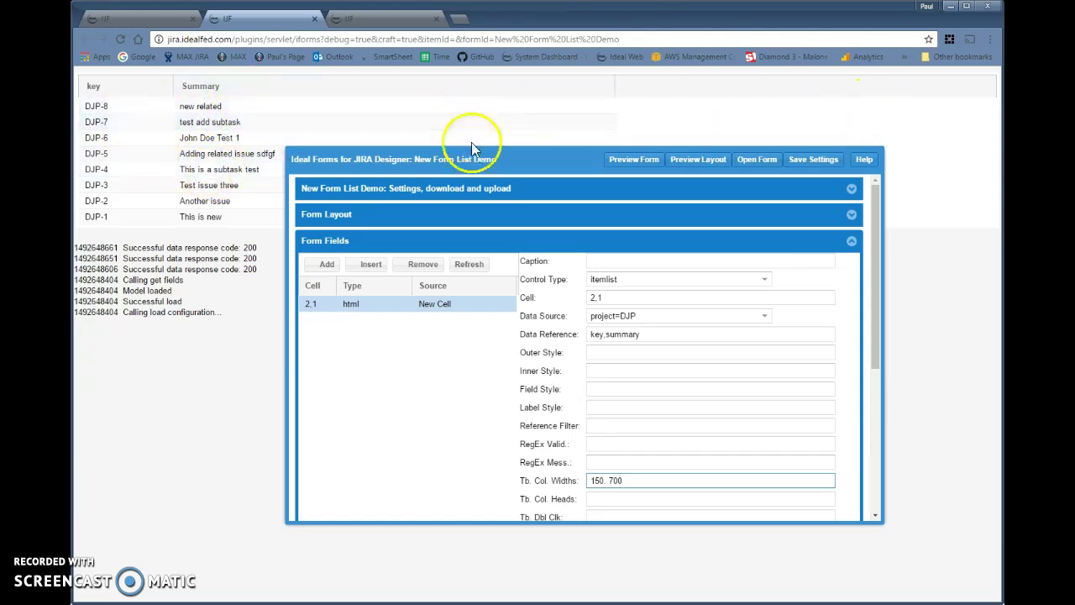
# Move 'ID, Title' into the table column headings field and preview the headed list.
pyautogui.click(619, 462)
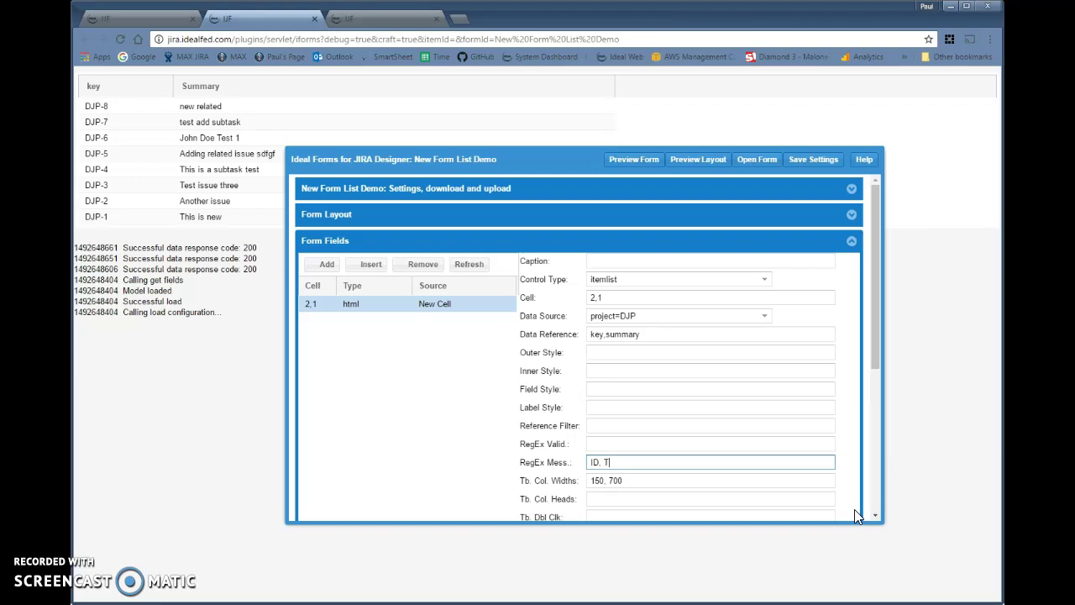
pyautogui.write('ID, Title')
pyautogui.click(635, 158)
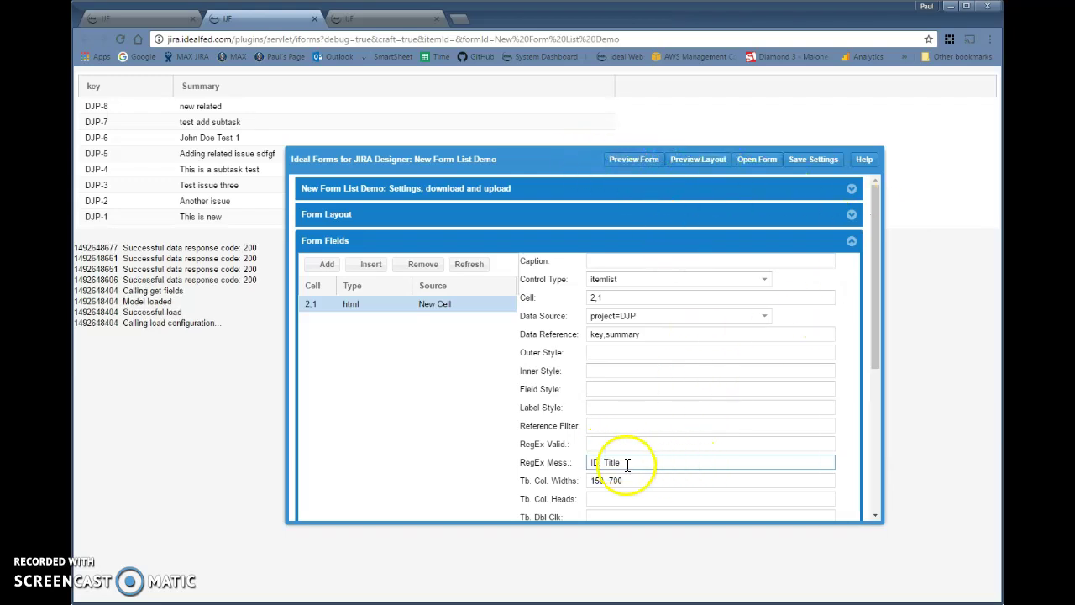
pyautogui.moveTo(696, 463); pyautogui.dragTo(548, 458)
pyautogui.hotkey('ctrl', 'x')
pyautogui.click(605, 499)
pyautogui.hotkey('ctrl', 'v')
pyautogui.click(636, 162)
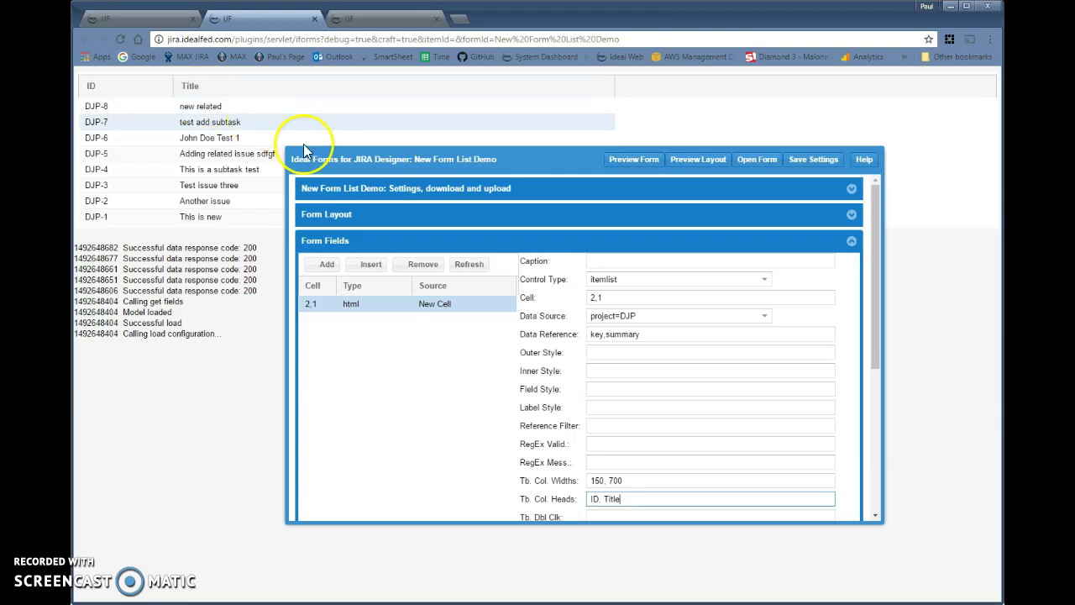
# Select the DJP-7 row in the preview and scroll Form Fields down to the double-click setting.
pyautogui.moveTo(344, 155); pyautogui.dragTo(364, 152)
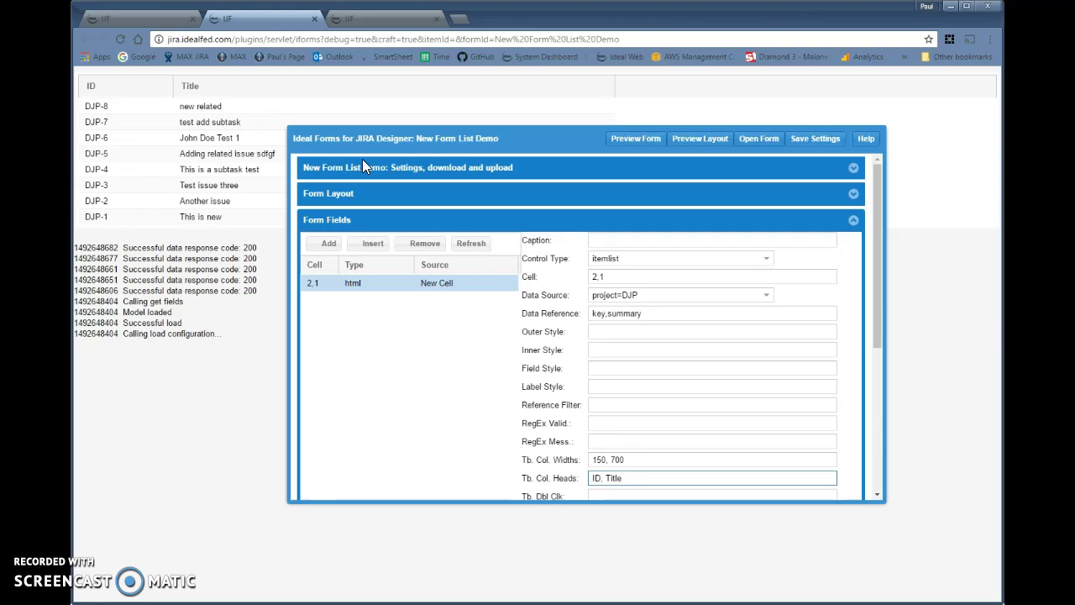
pyautogui.moveTo(359, 142); pyautogui.dragTo(366, 145)
pyautogui.click(237, 124)
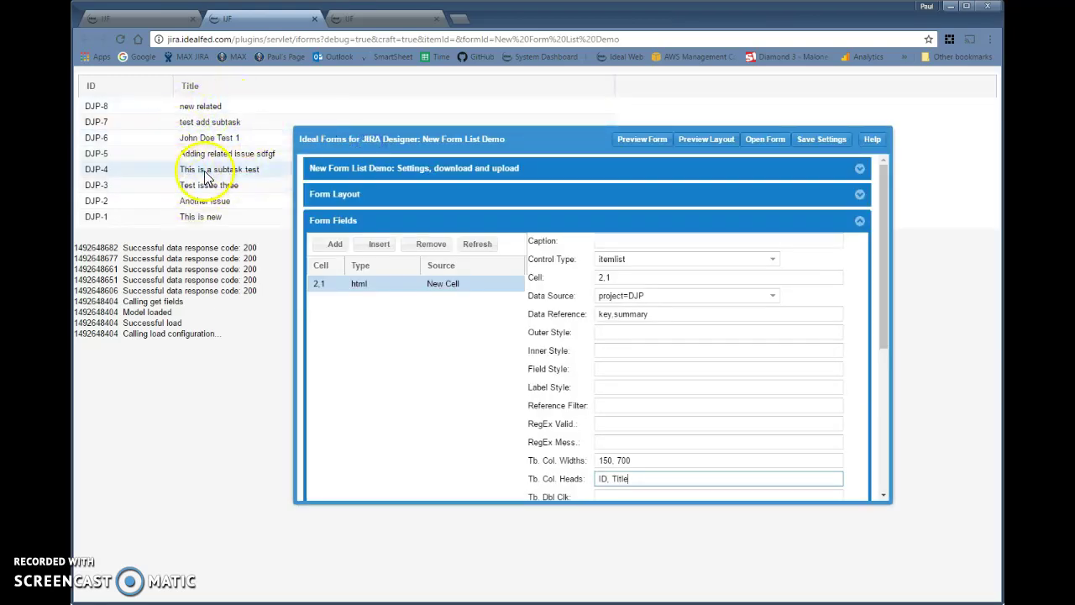
pyautogui.moveTo(332, 138); pyautogui.dragTo(303, 130)
pyautogui.moveTo(851, 298); pyautogui.dragTo(862, 372)
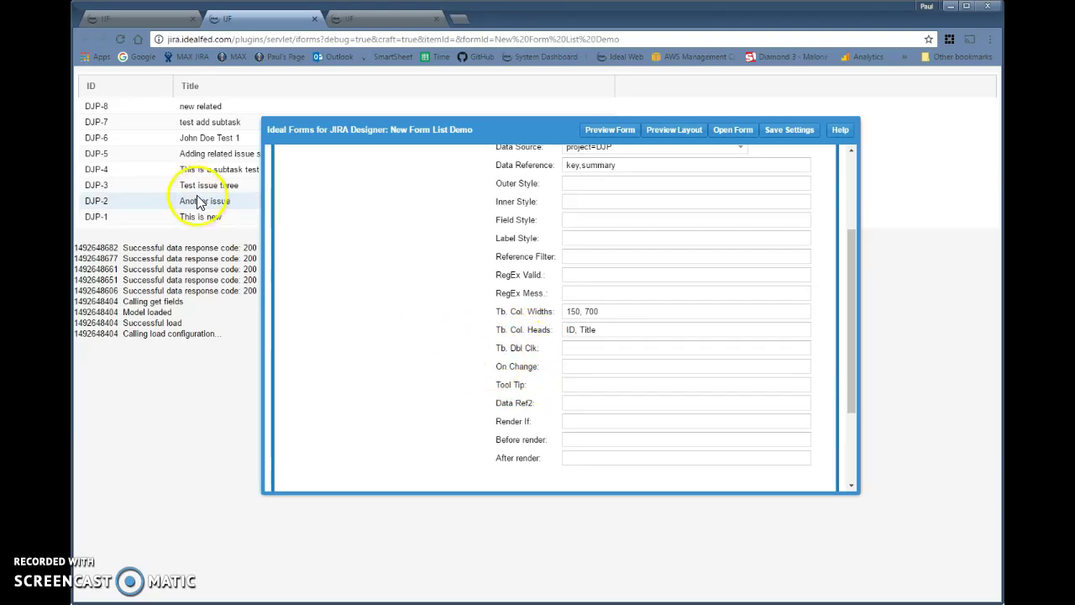
# Enter New Form Name as the double-click target, confirming the edit form's name in its designer.
pyautogui.click(587, 346)
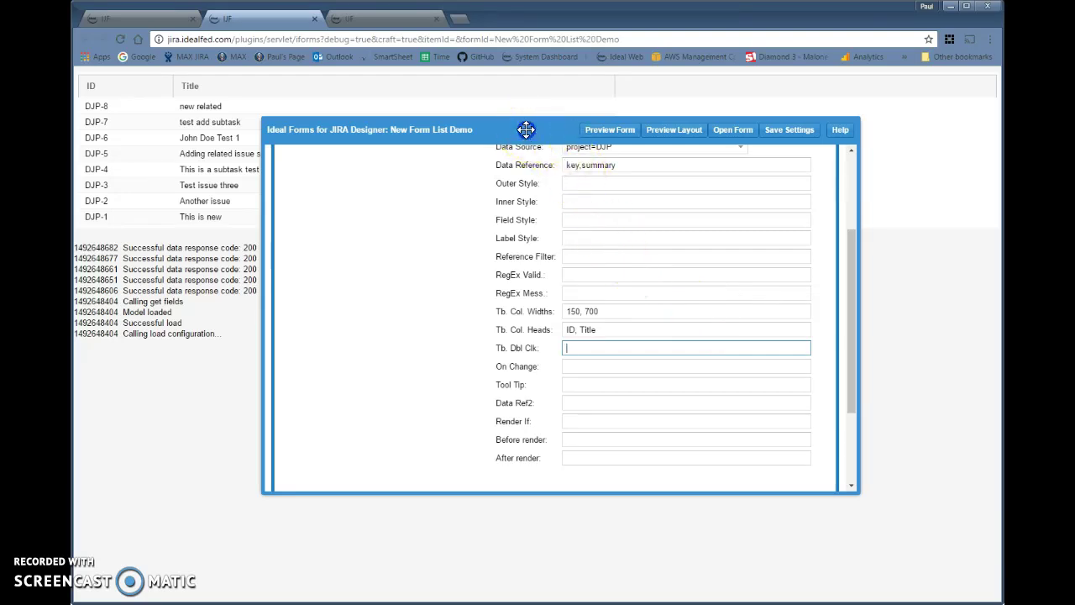
pyautogui.moveTo(526, 129); pyautogui.dragTo(522, 134)
pyautogui.click(591, 355)
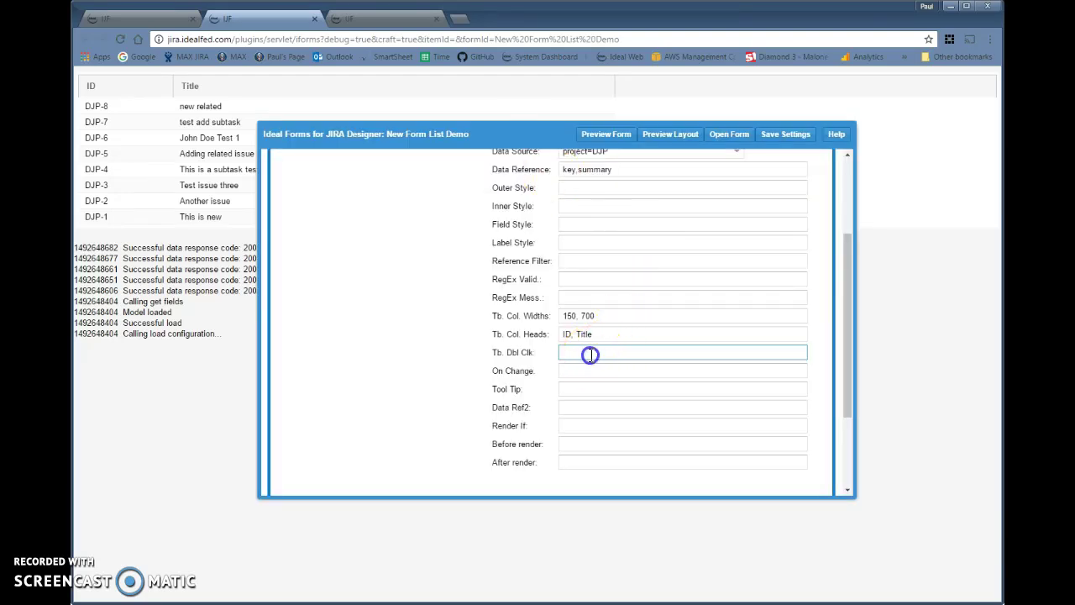
pyautogui.click(627, 368)
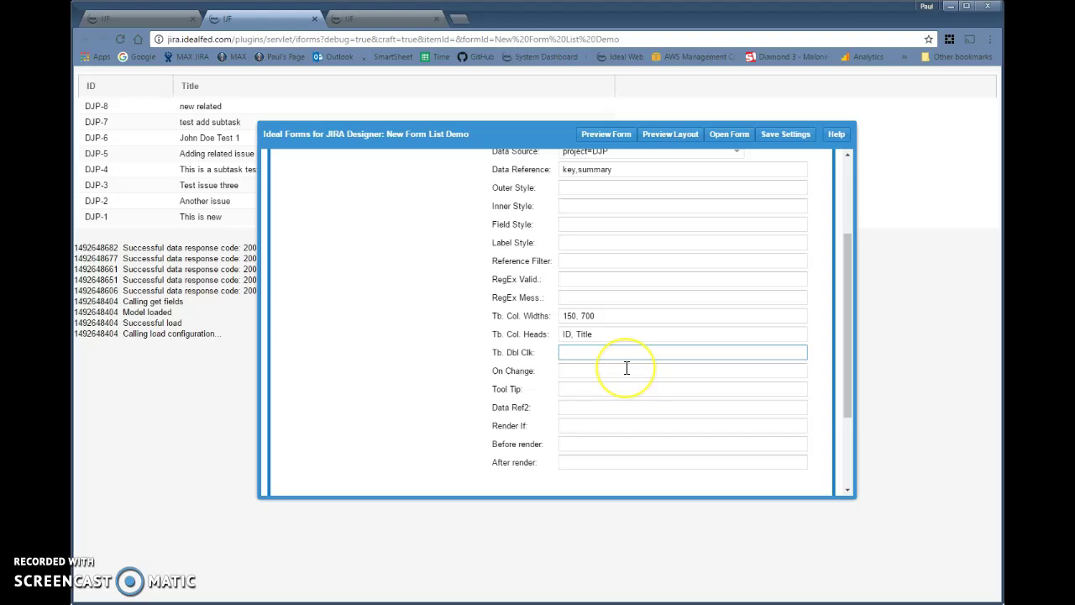
pyautogui.click(372, 18)
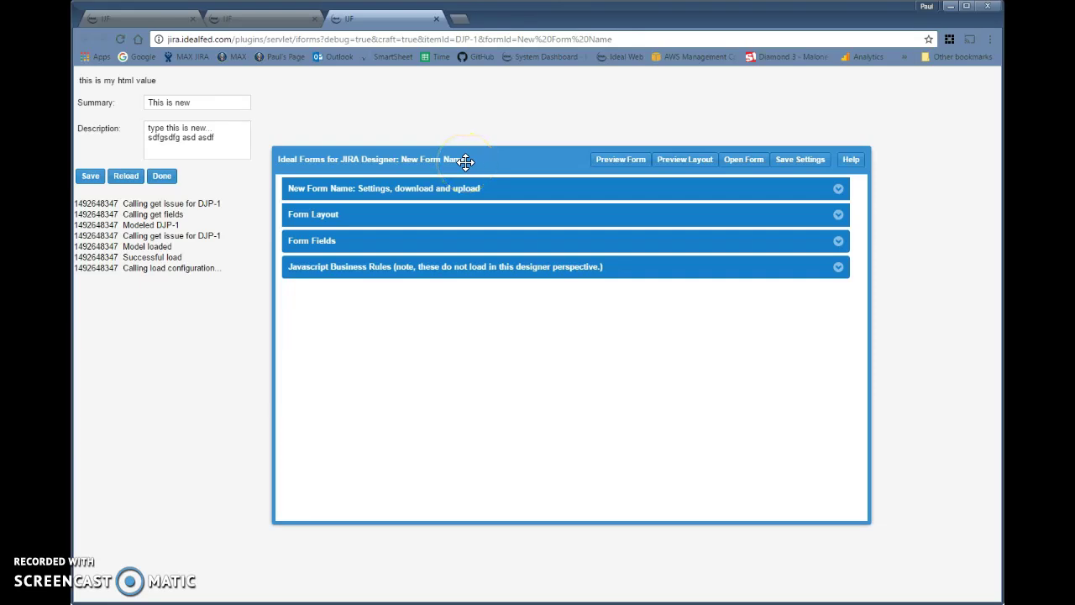
pyautogui.click(252, 16)
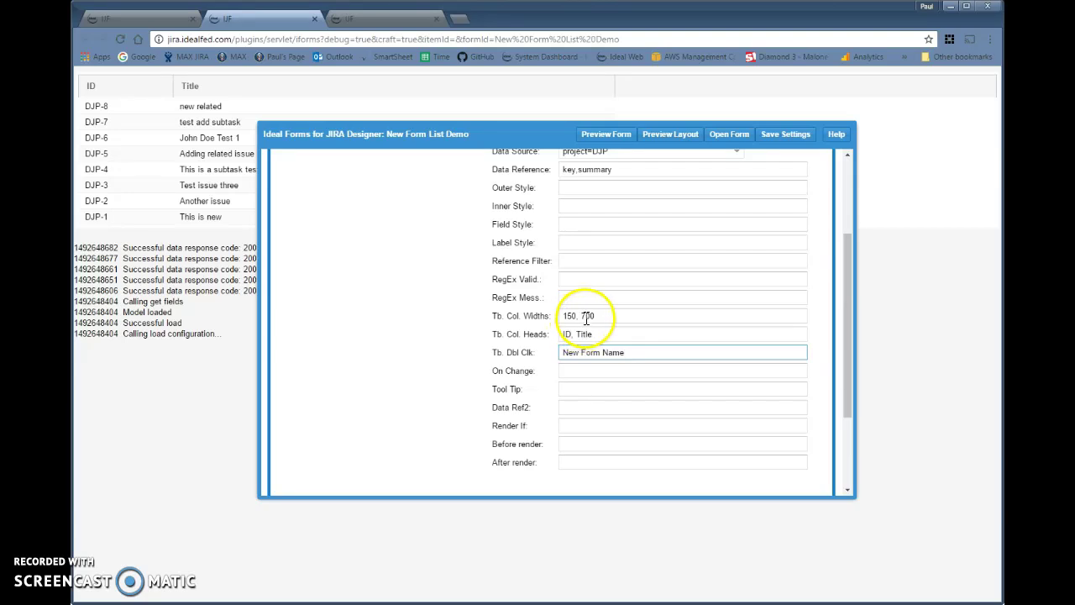
# Save the list form's settings and acknowledge the settings-saved message.
pyautogui.click(781, 136)
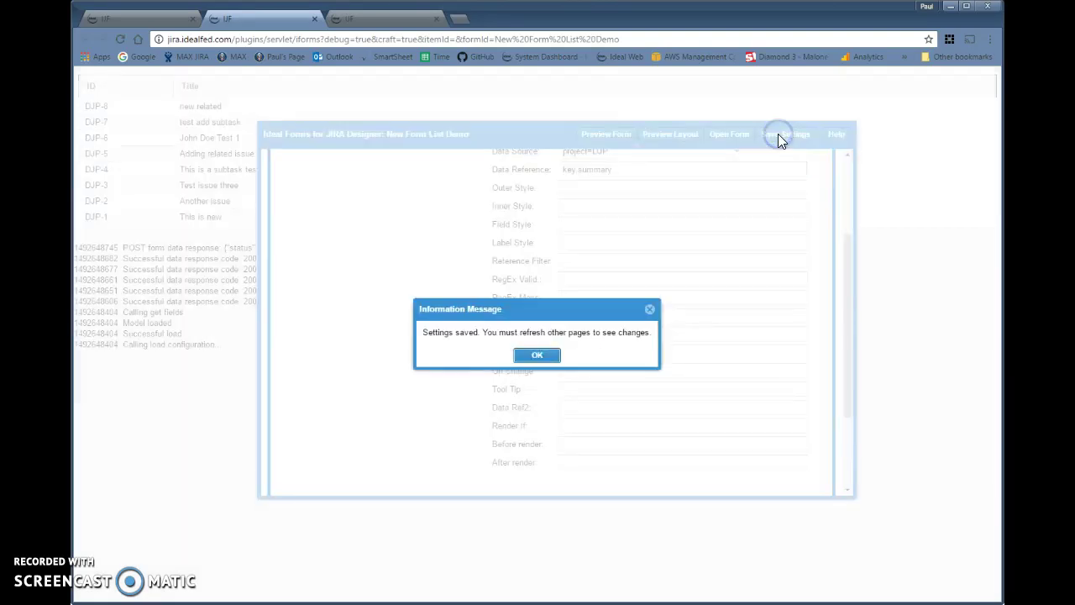
pyautogui.click(542, 354)
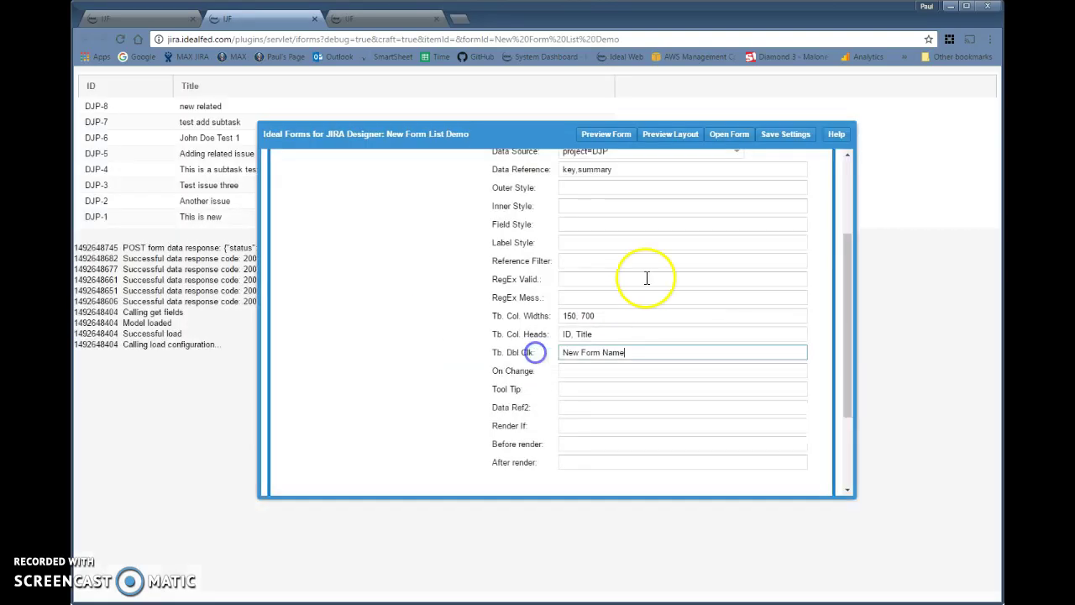
pyautogui.click(145, 18)
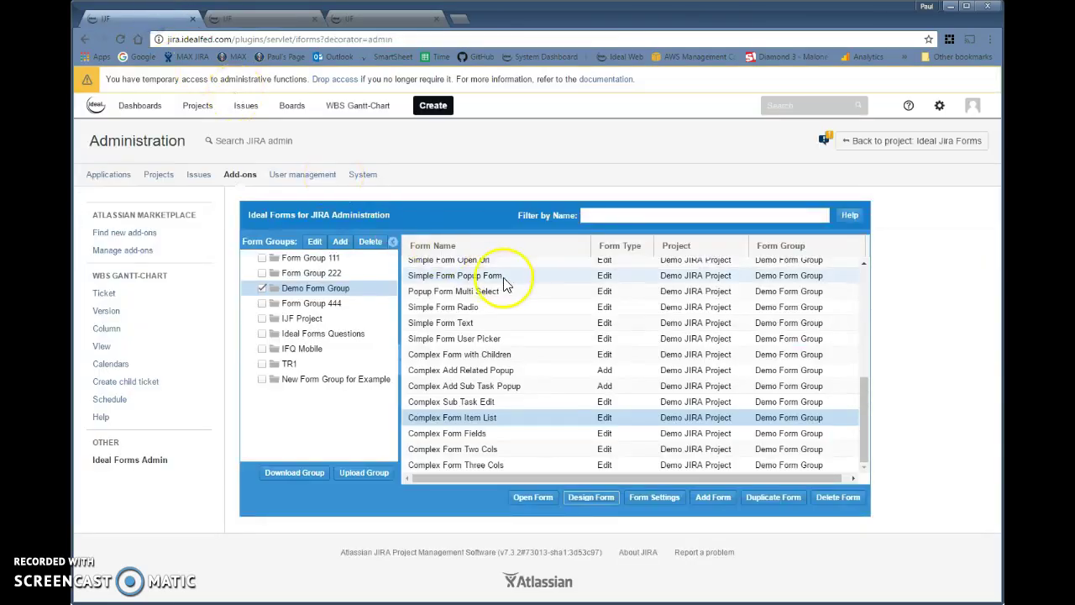
# Filter the admin forms to New Form Group for Example and launch New Form List Demo in a new tab.
pyautogui.click(262, 288)
pyautogui.click(262, 379)
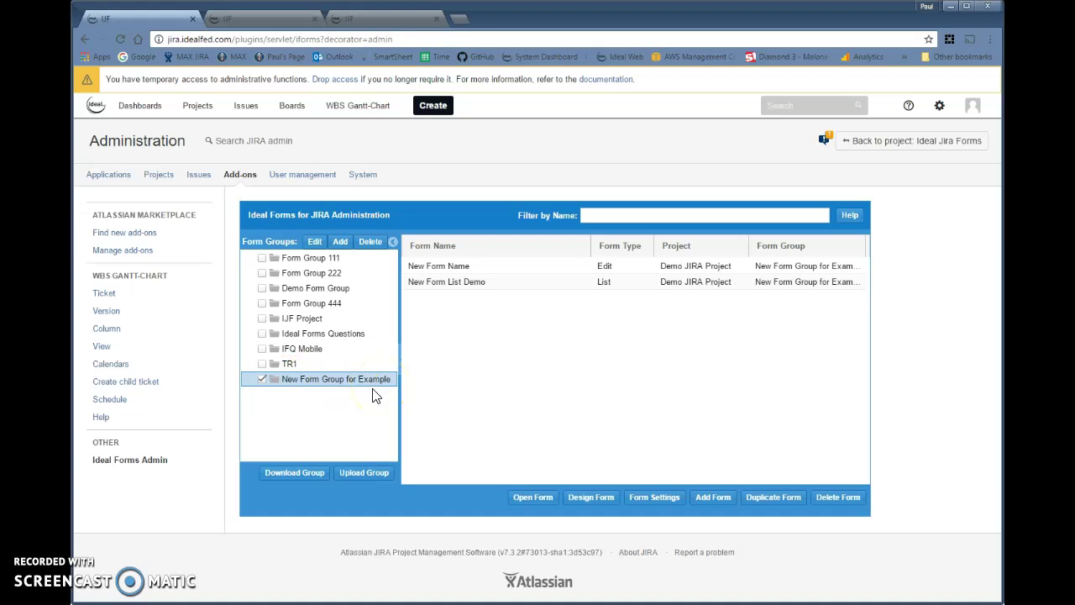
pyautogui.click(482, 284)
pyautogui.doubleClick(483, 286)
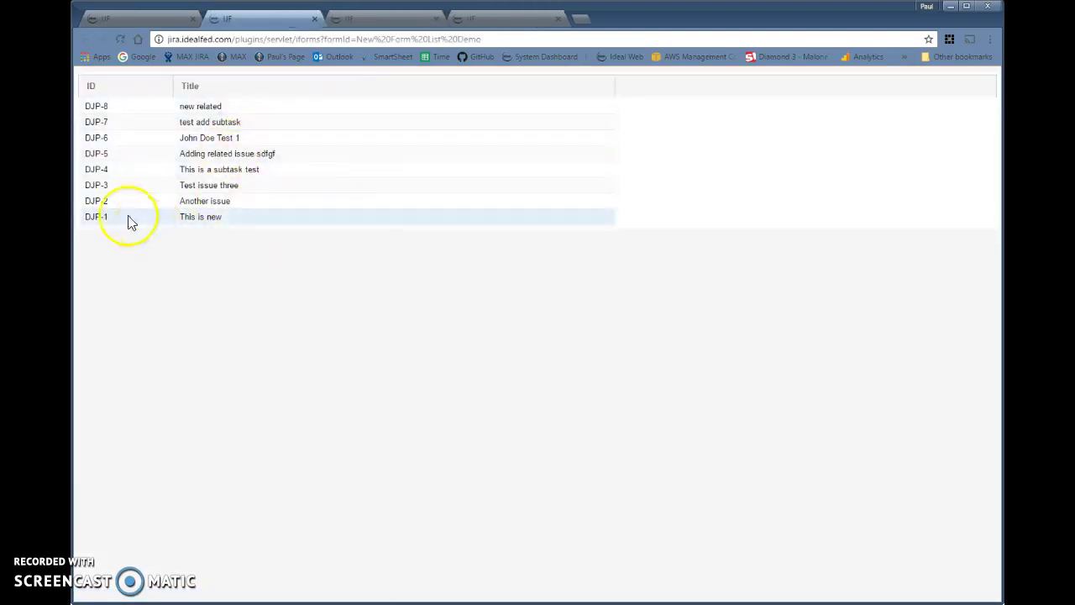
# Append 'asdf' to DJP-5's description, save the issue, and dismiss the missing default form message.
pyautogui.click(239, 158)
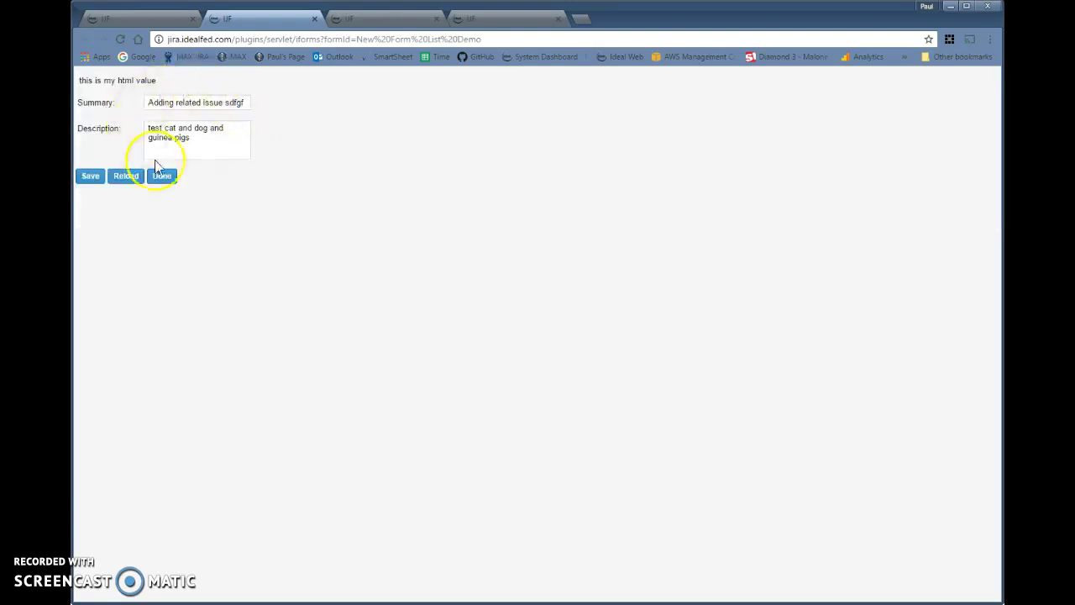
pyautogui.click(207, 138)
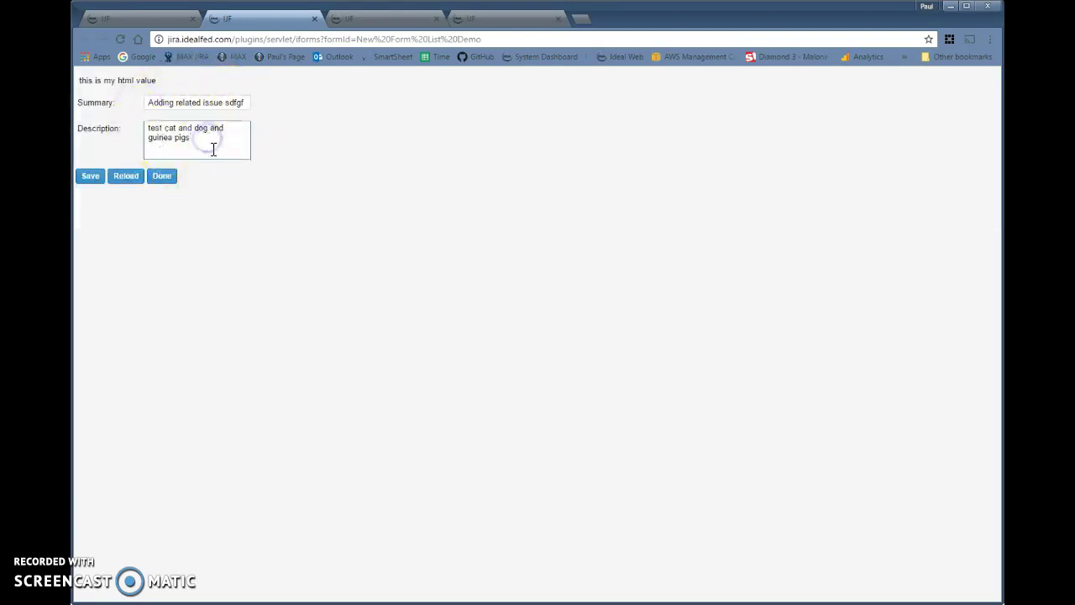
pyautogui.write('asdfasdf')
pyautogui.click(90, 178)
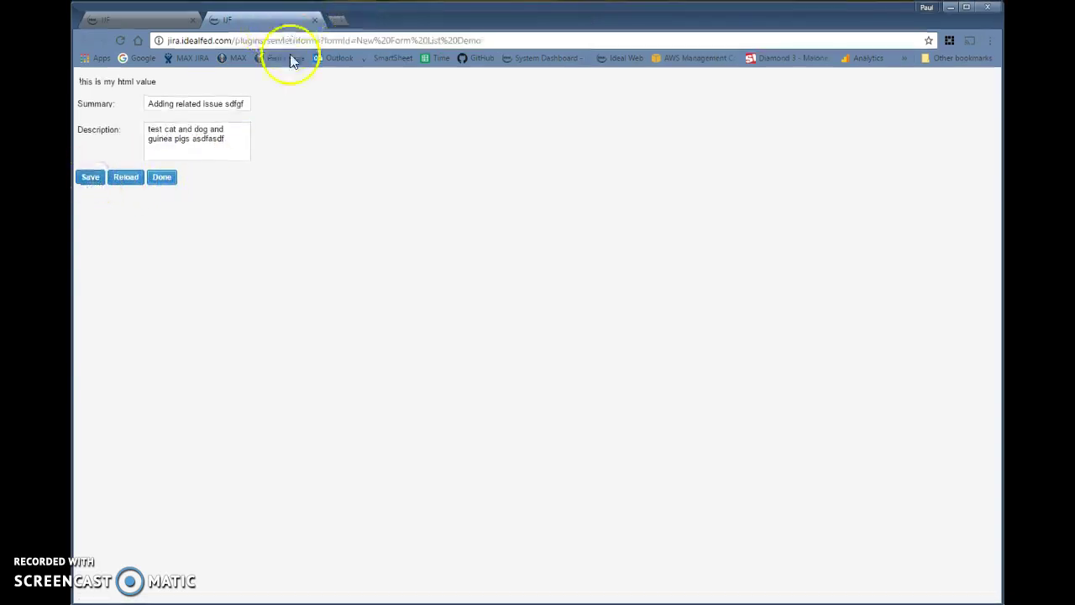
pyautogui.click(163, 177)
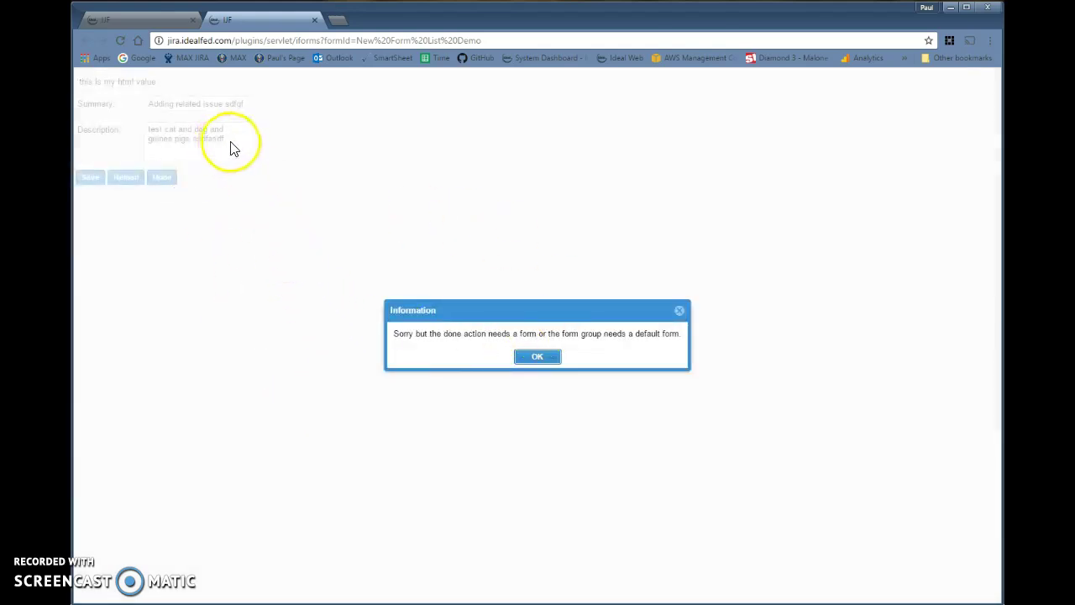
pyautogui.click(522, 356)
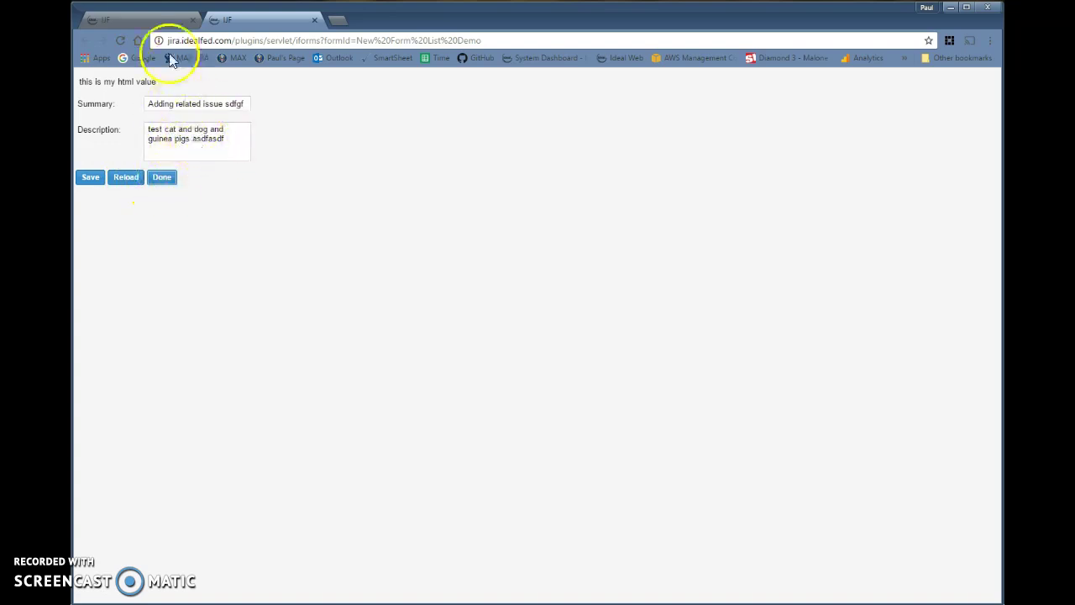
# In New Form Group for Example's settings, enter New Form List Demo as the Default Form and confirm.
pyautogui.click(142, 23)
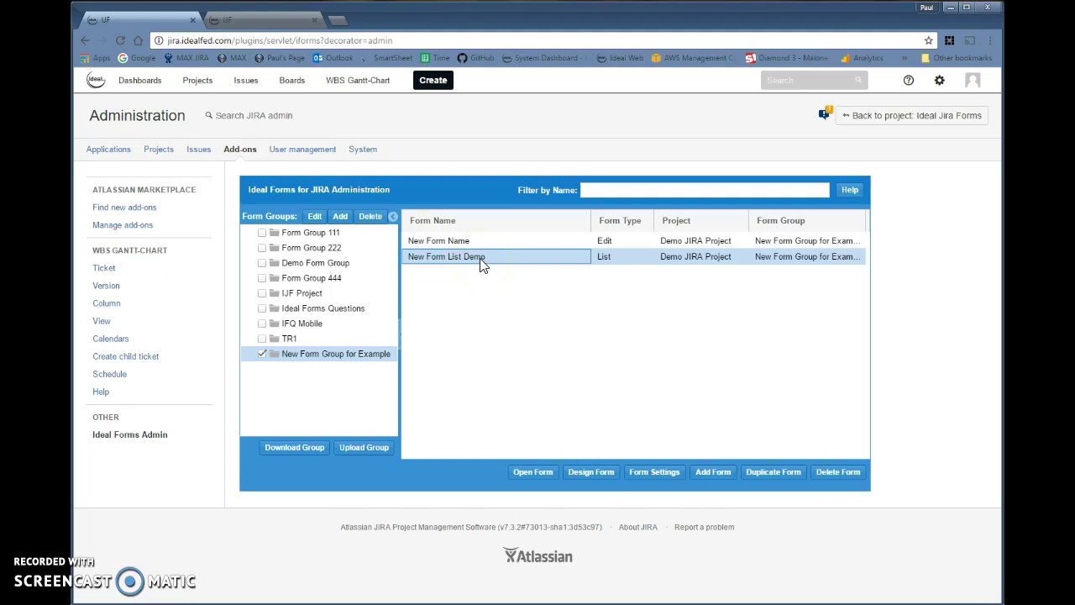
pyautogui.click(315, 218)
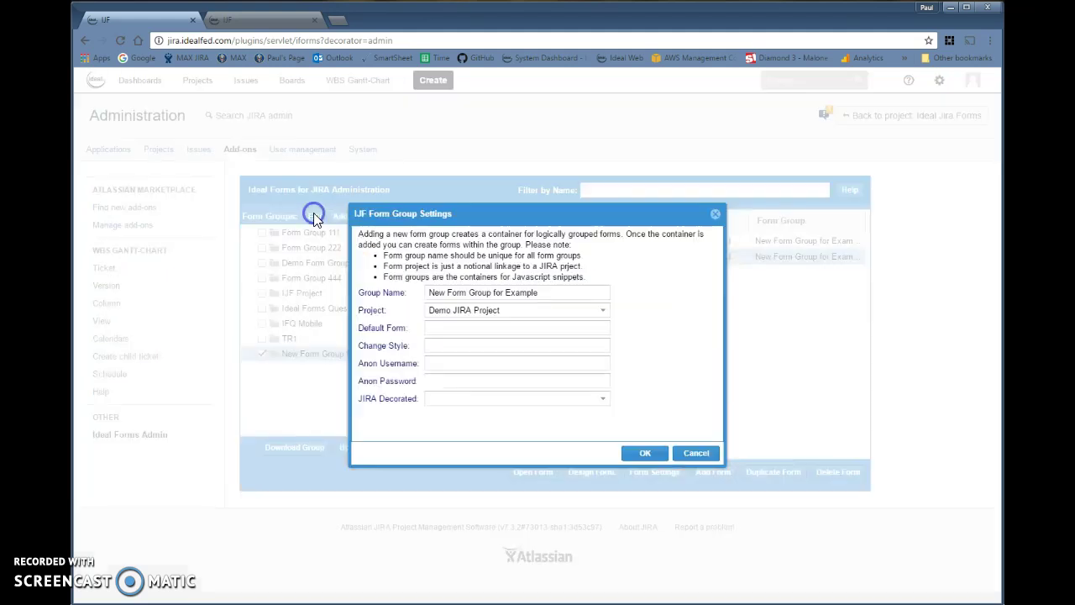
pyautogui.click(467, 328)
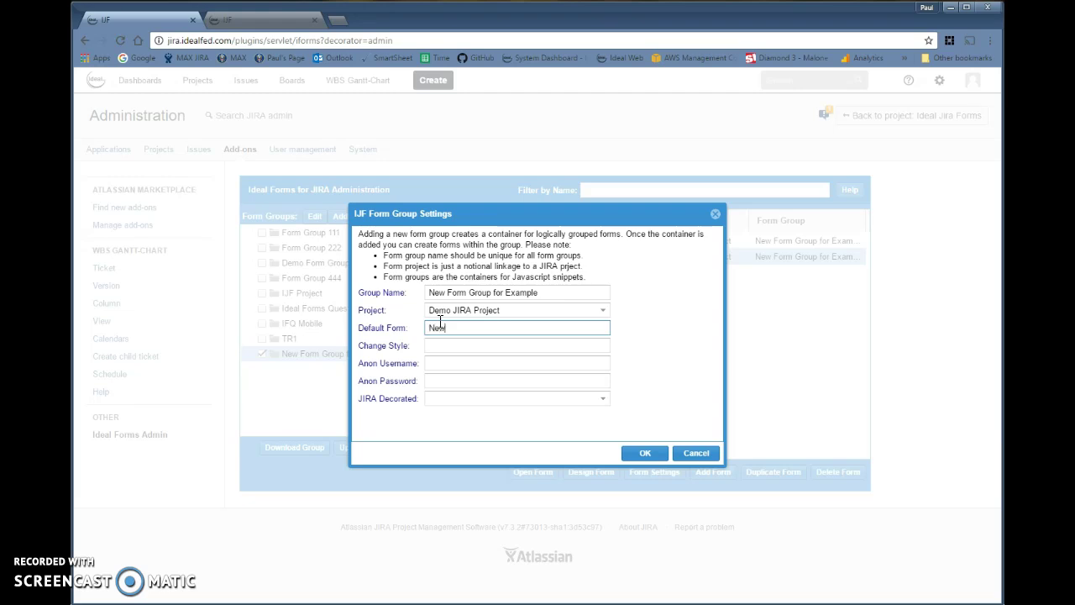
pyautogui.moveTo(583, 219); pyautogui.dragTo(611, 287)
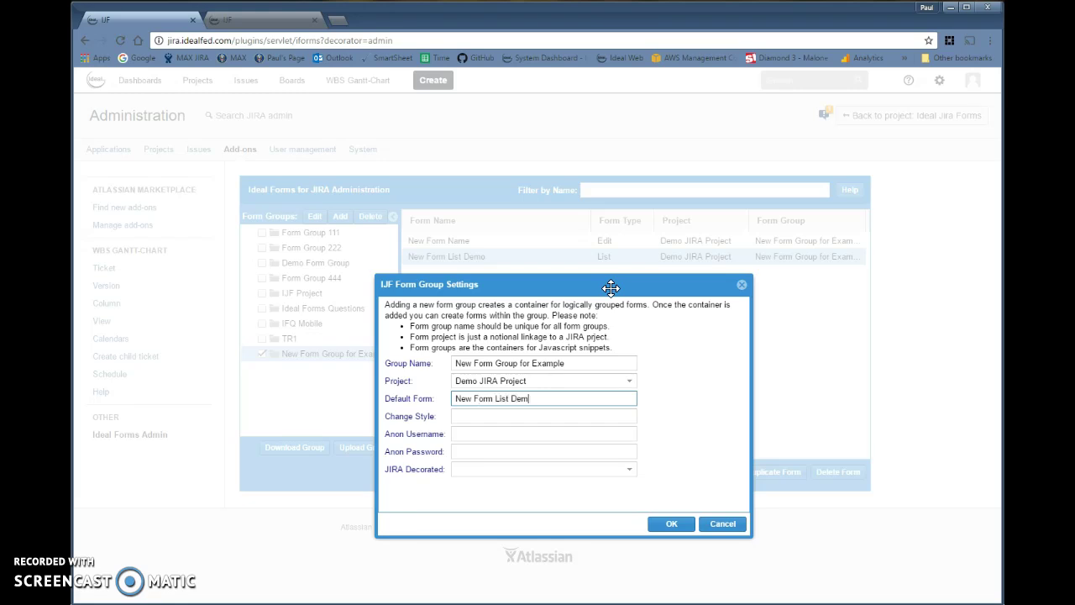
pyautogui.click(673, 524)
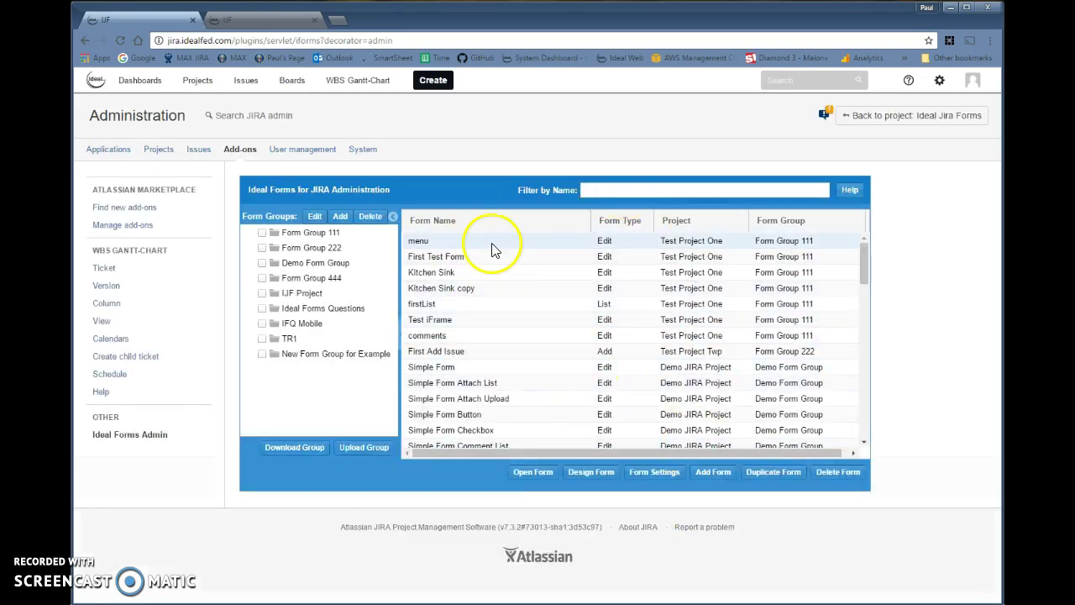
# Reload the list, open DJP-4 and DJP-1 and return to the list each time, then open test add subtask.
pyautogui.click(243, 20)
pyautogui.click(121, 41)
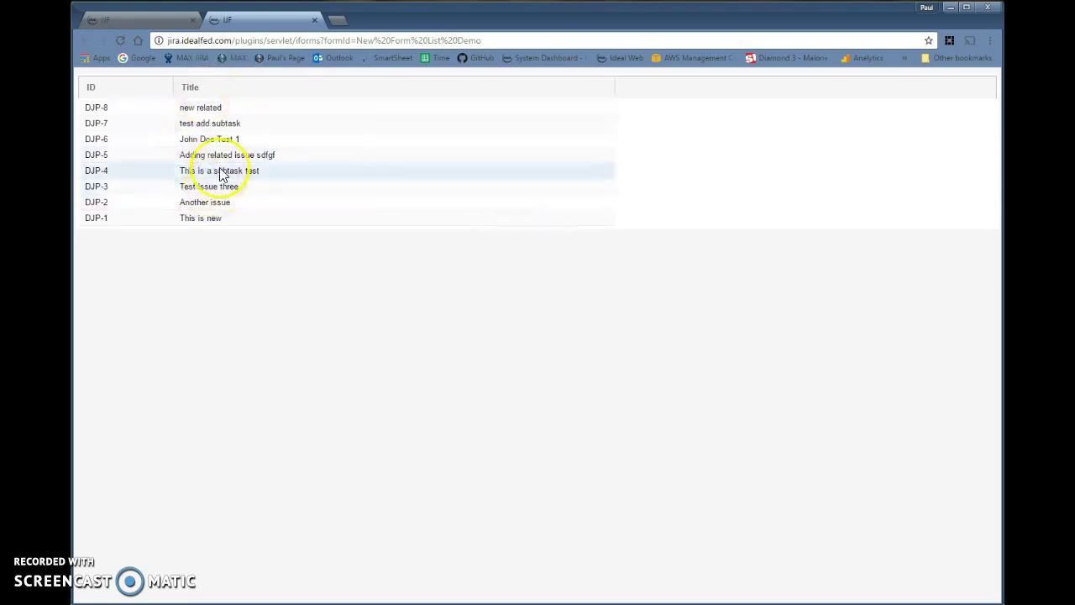
pyautogui.click(221, 171)
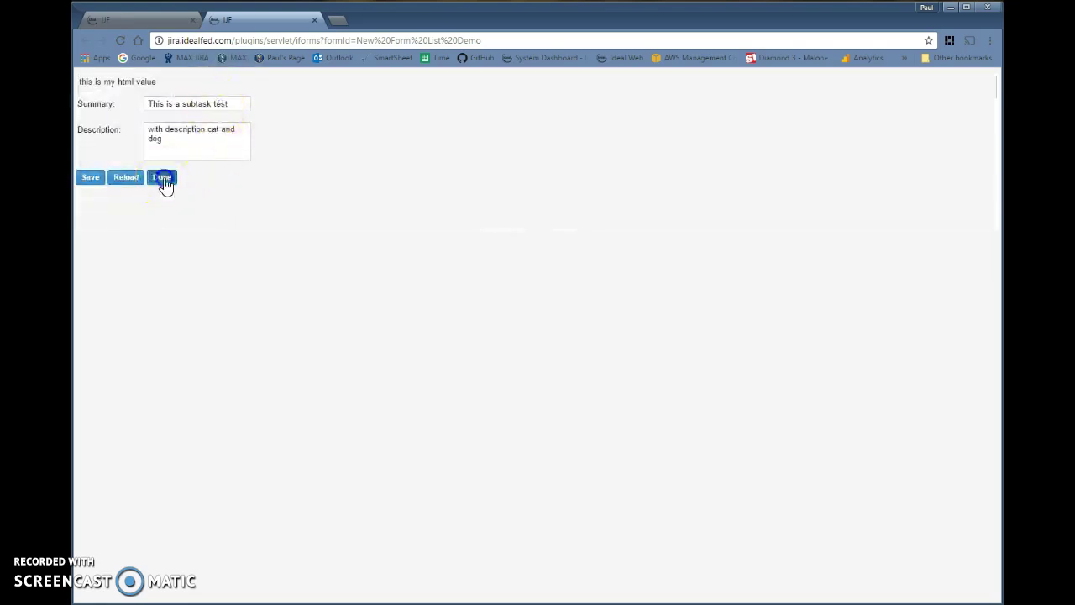
pyautogui.click(162, 178)
pyautogui.click(210, 214)
pyautogui.click(163, 178)
pyautogui.click(179, 106)
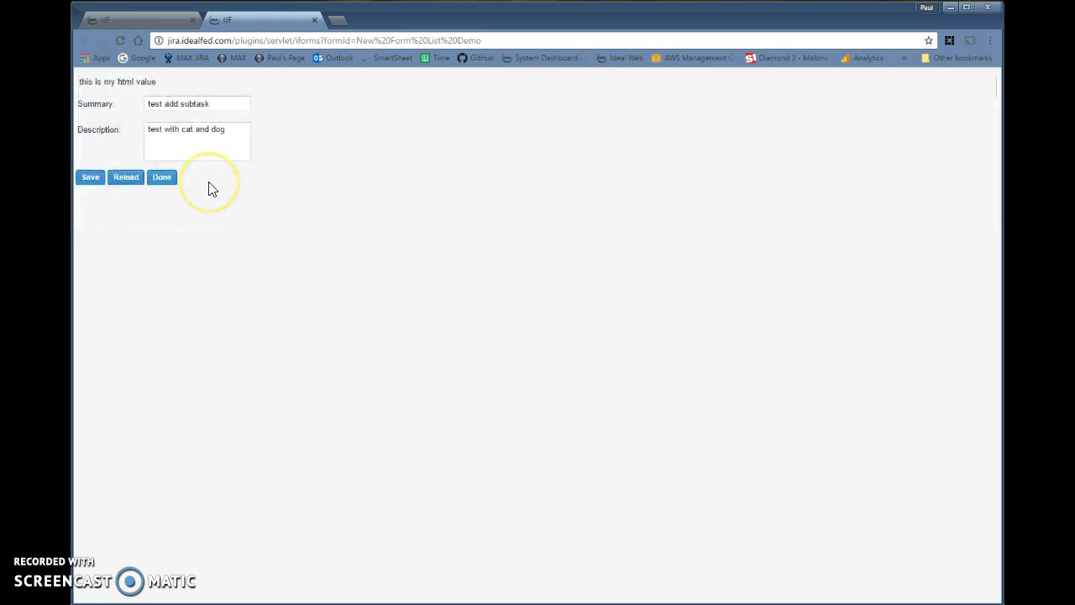